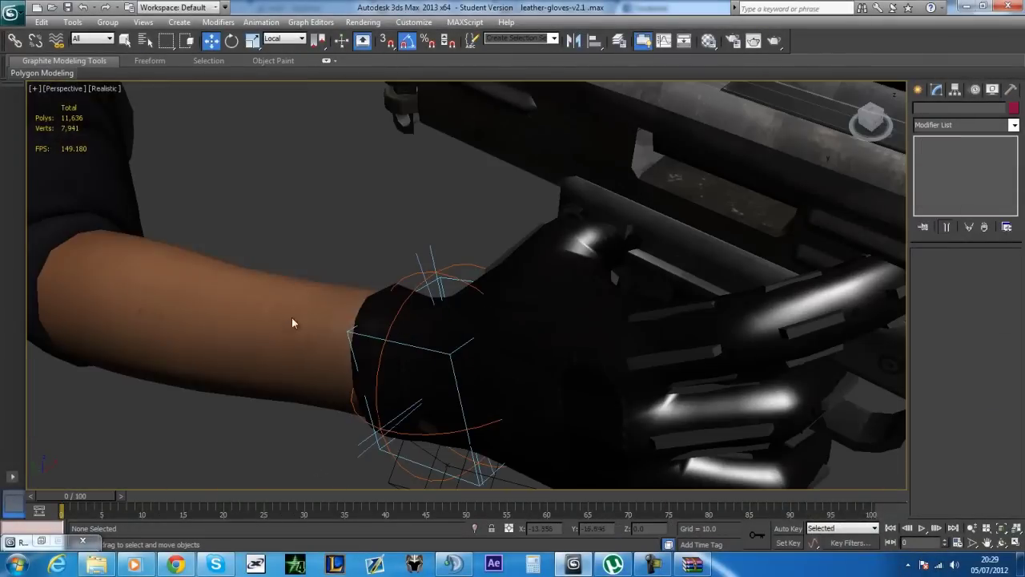
- Make the arm see-through, select R-Wrist-Controller and rotate it about 5.37° on X onto the grip
right_click(293, 323)
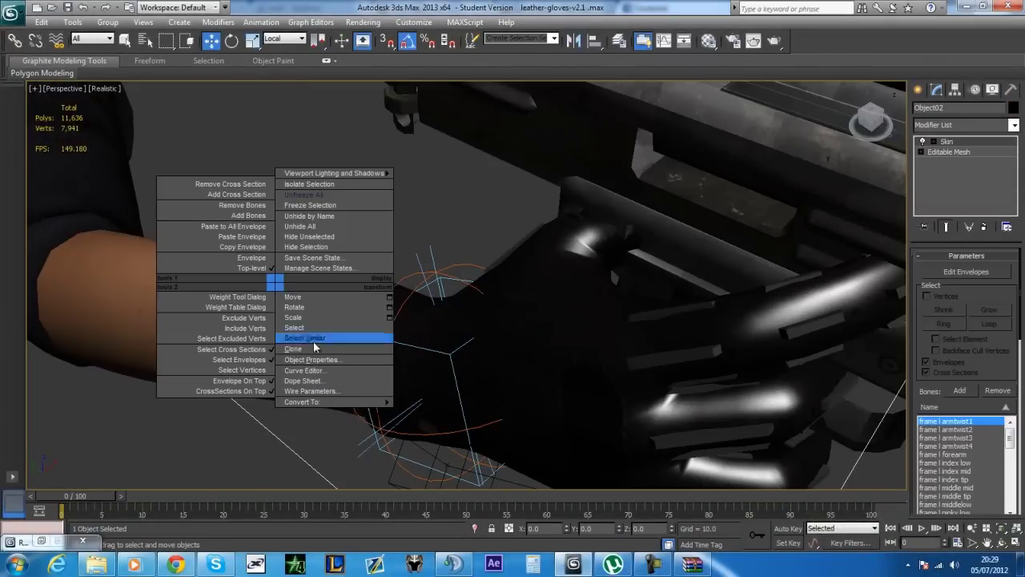
left_click(366, 336)
middle_click_drag(495, 430, 540, 350, "alt")
left_click(393, 324)
key("e")
key("w")
mouse_move(393, 323)
middle_mouse_down("alt")
mouse_move(651, 415)
mouse_move(437, 418)
middle_mouse_up("alt")
key("e")
left_click_drag(437, 418, 448, 417)
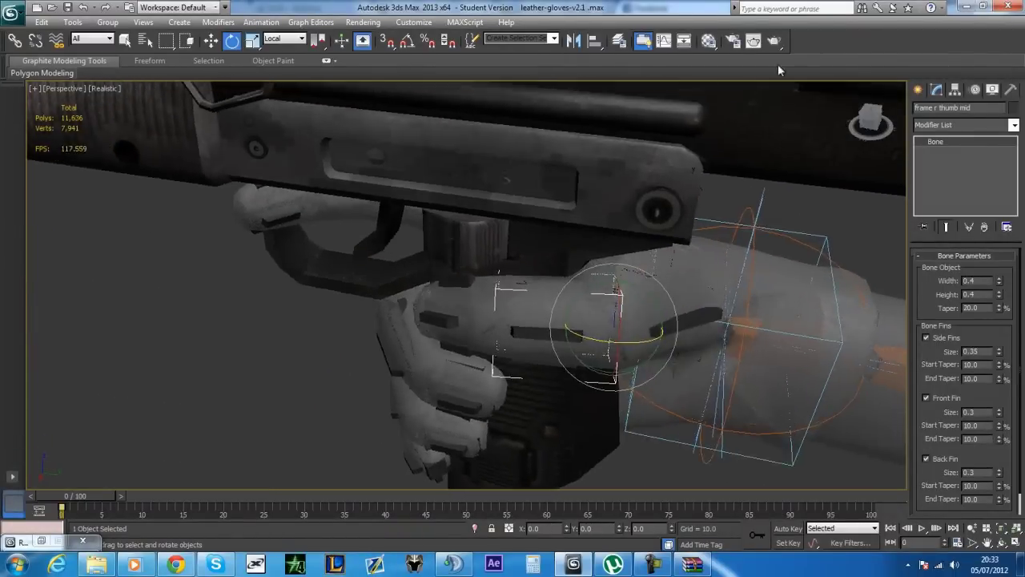
- Test-render the hand with Shift+Q, then ready Rotate for the selected thumb bone
key("shift+q")
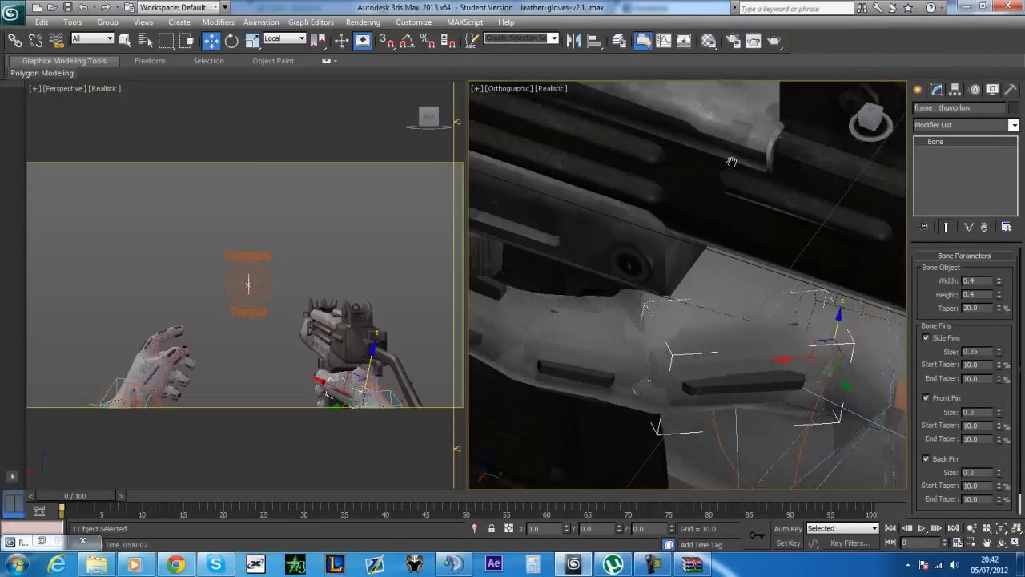
middle_click_drag(731, 162, 741, 126)
key("e")
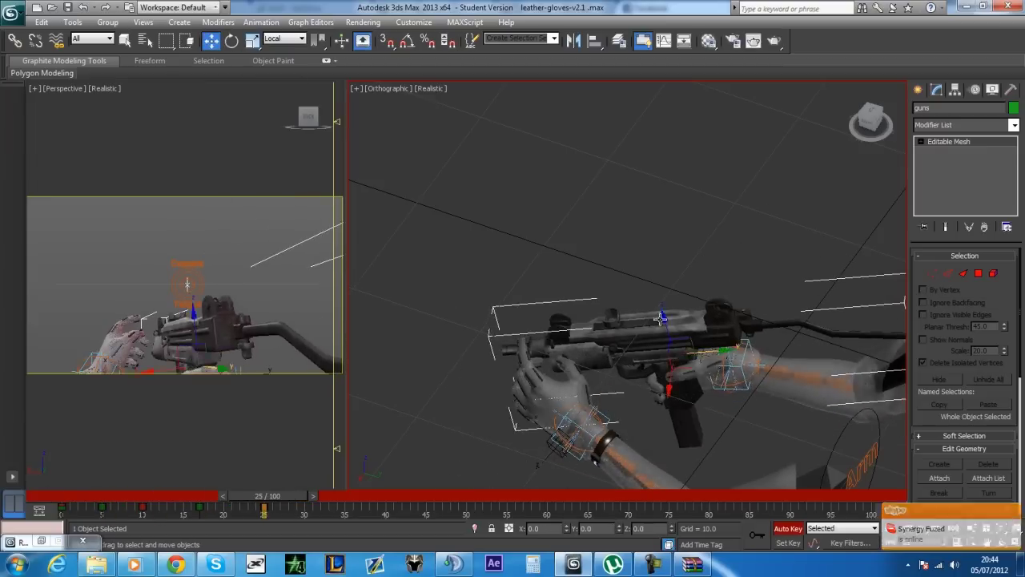
- Change the animation range in Time Configuration from 25 to 30 frames
right_click(922, 528)
left_click(921, 528)
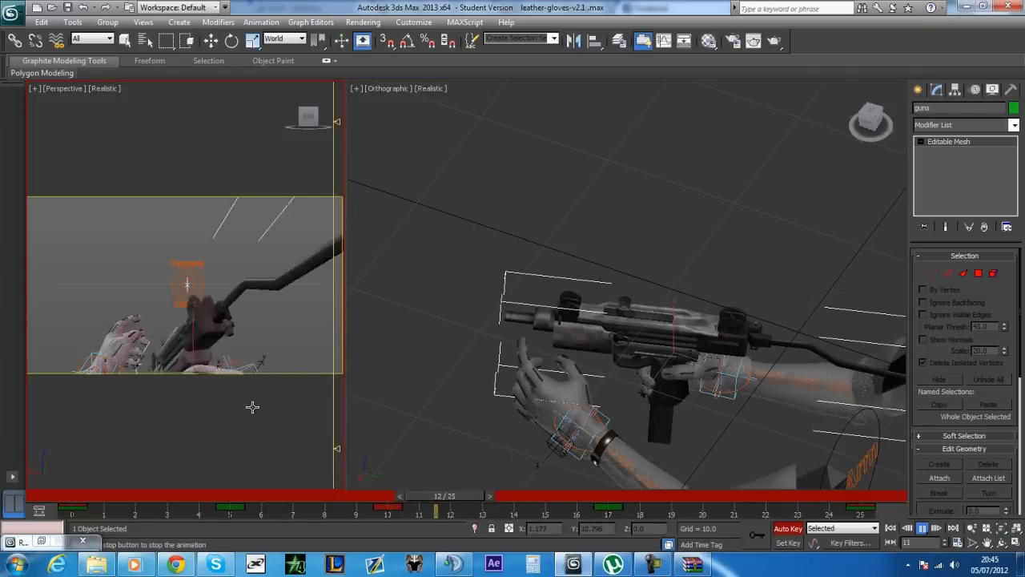
right_click(921, 528)
left_click(524, 408)
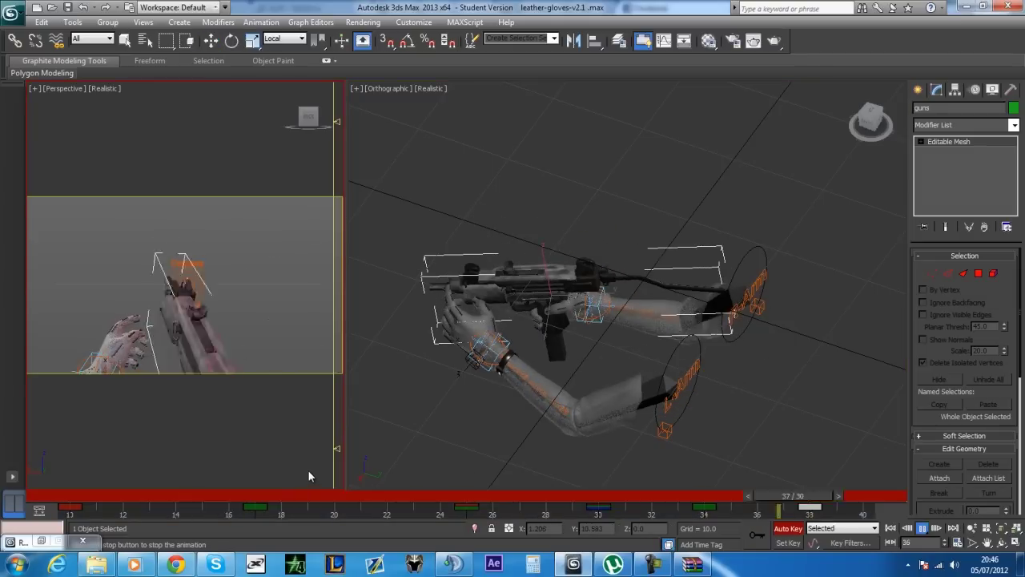
- Switch to moving the gun and return to frame 34 for the next draw pose
key("w")
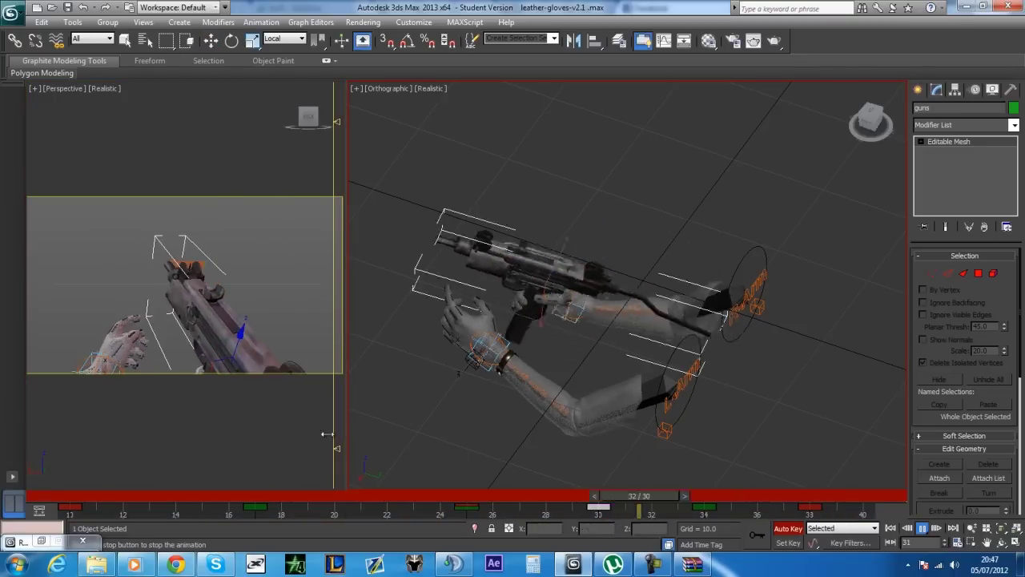
right_click(925, 530)
key("Escape")
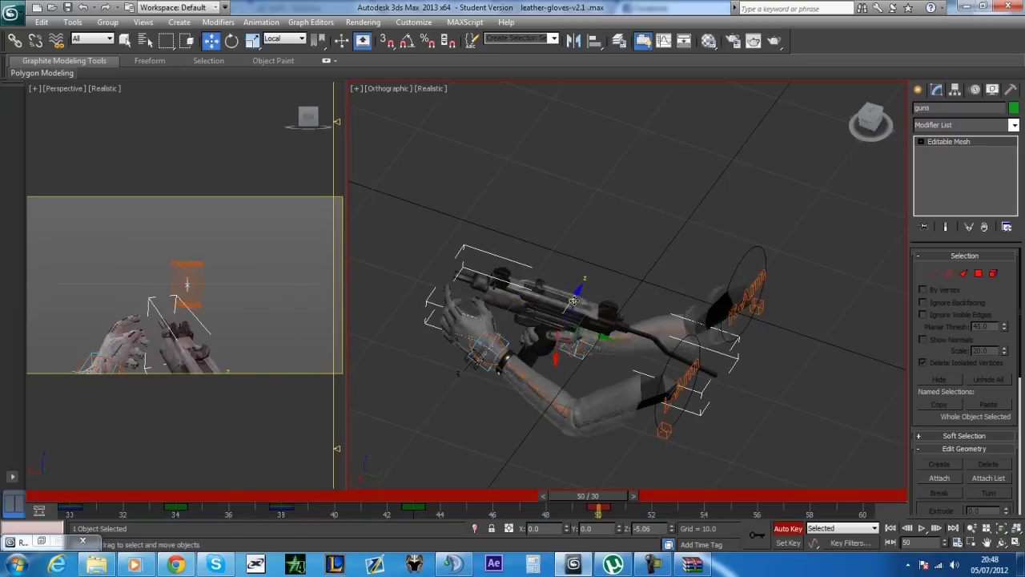
left_click_drag(597, 496, 185, 479)
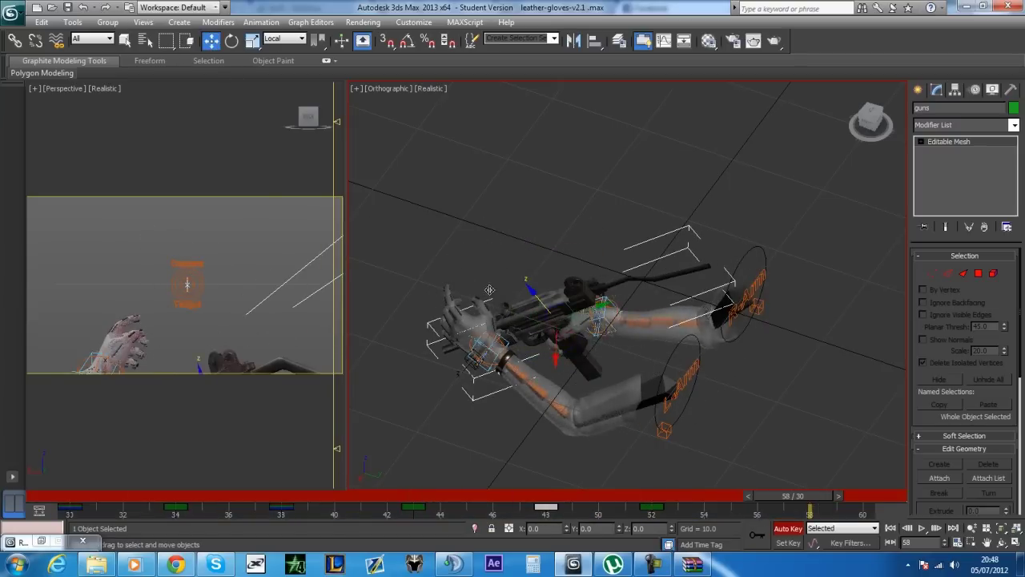
- Tilt the selected gun about 8.6 degrees and reframe the view on both arms
right_click(925, 530)
key("Escape")
key("e")
left_click(871, 120)
left_click_drag(516, 241, 515, 232)
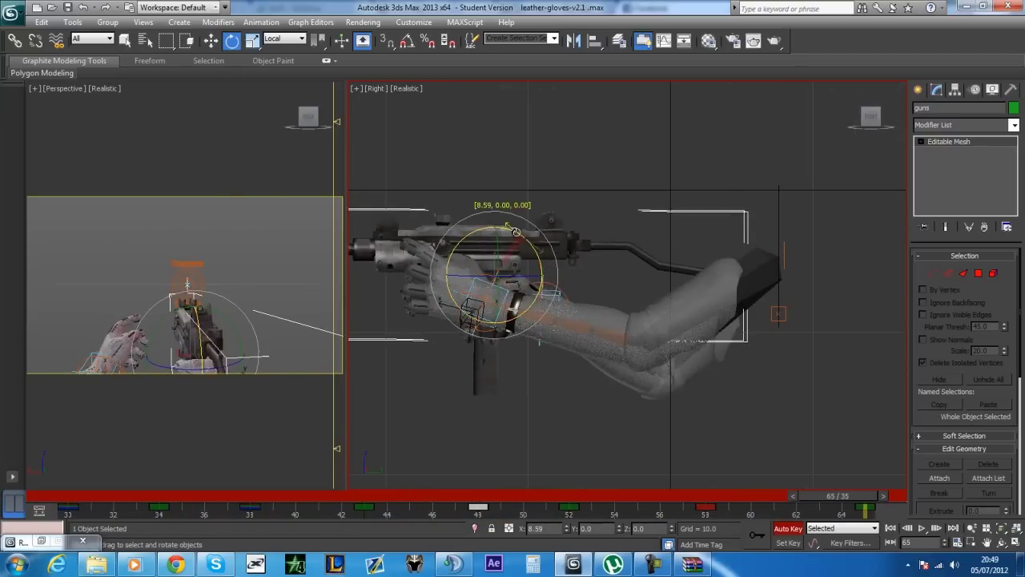
left_click_drag(871, 119, 673, 217)
middle_click_drag(743, 262, 713, 227)
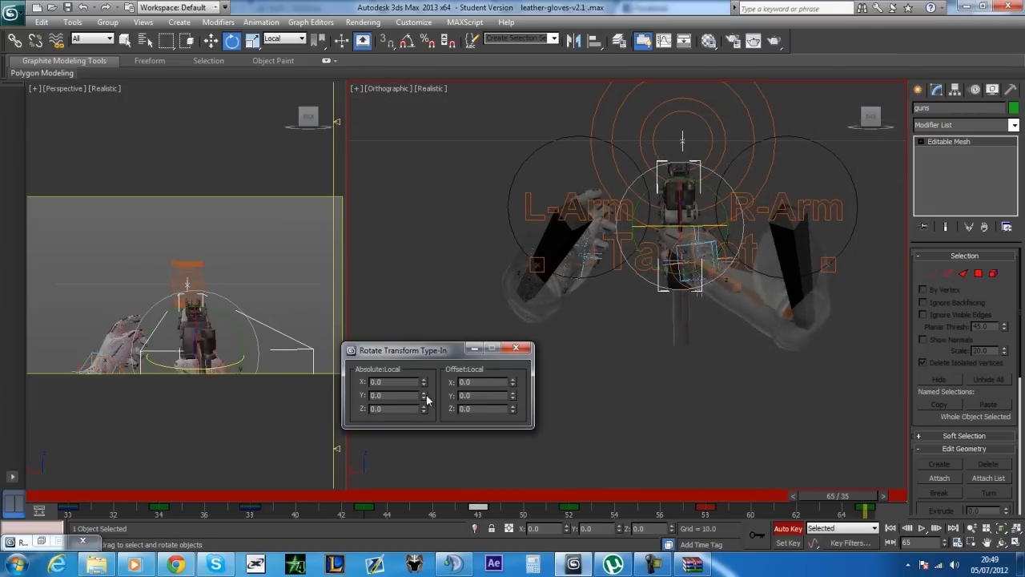
left_click(516, 348)
middle_click_drag(520, 344, 565, 305, "alt")
- Play back the gun-draw animation, stopping to check frames 39 and 59
key("/")
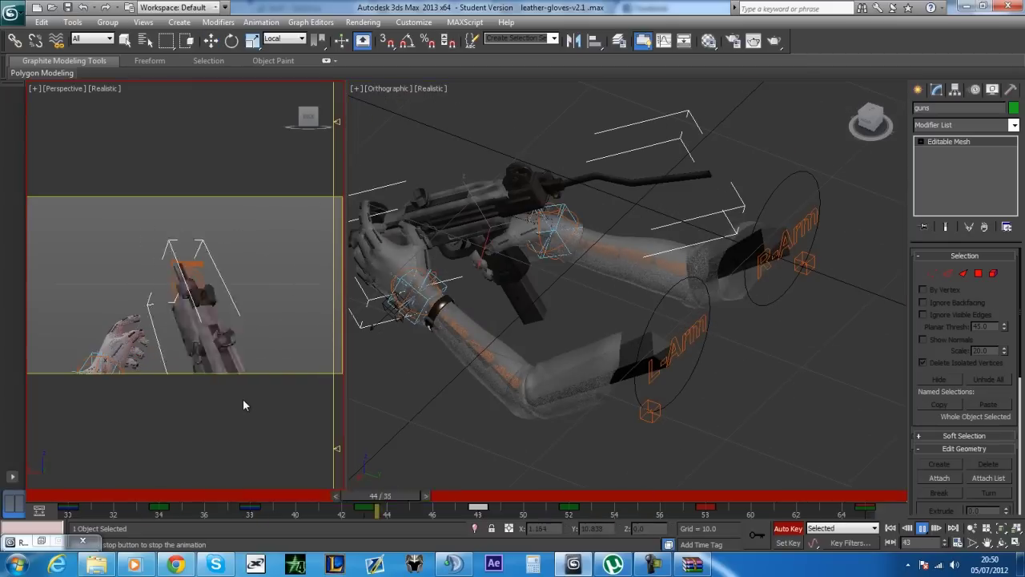
left_click_drag(329, 492, 555, 514)
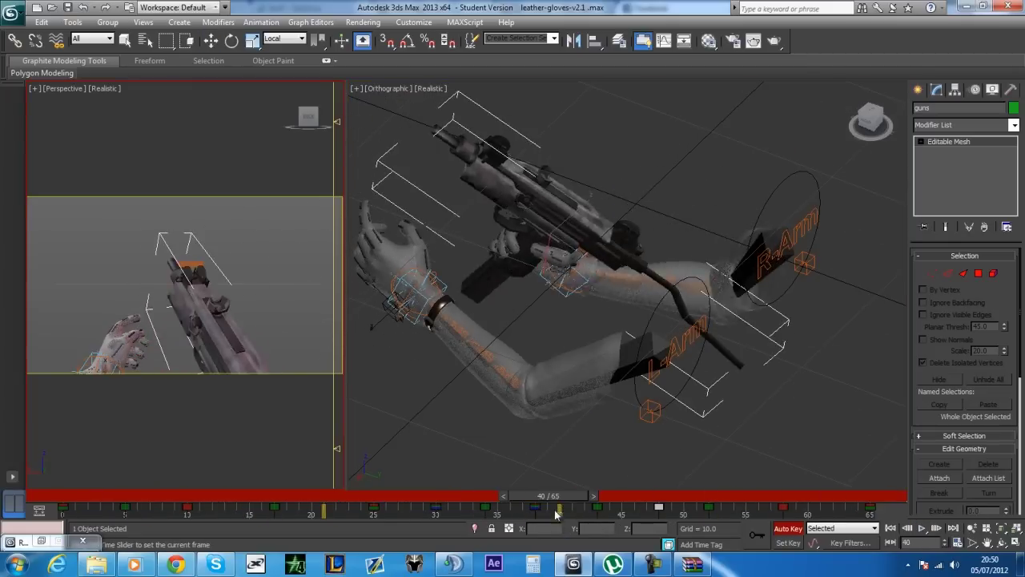
key("Home")
key("w")
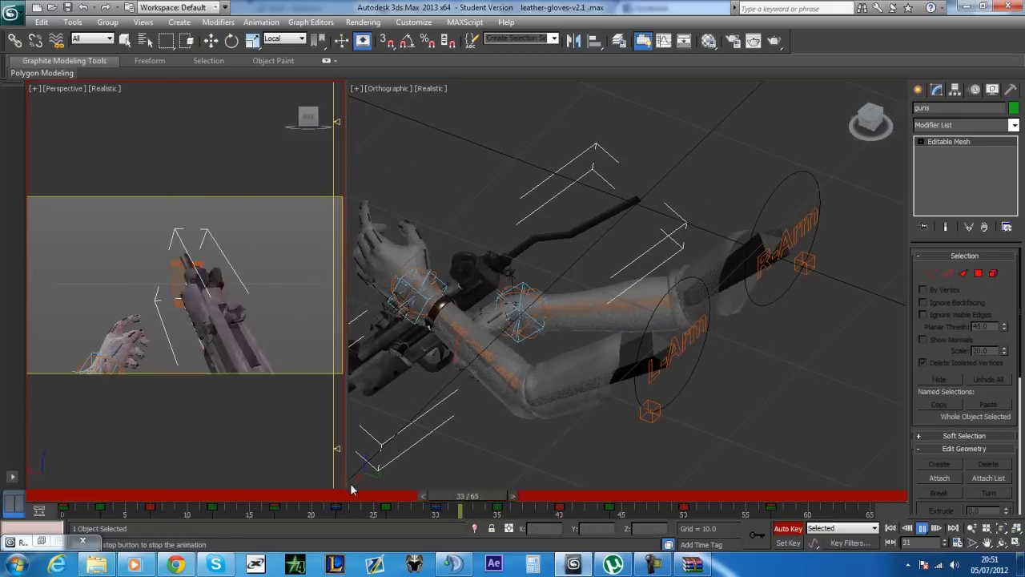
right_click(435, 496)
left_click(300, 422)
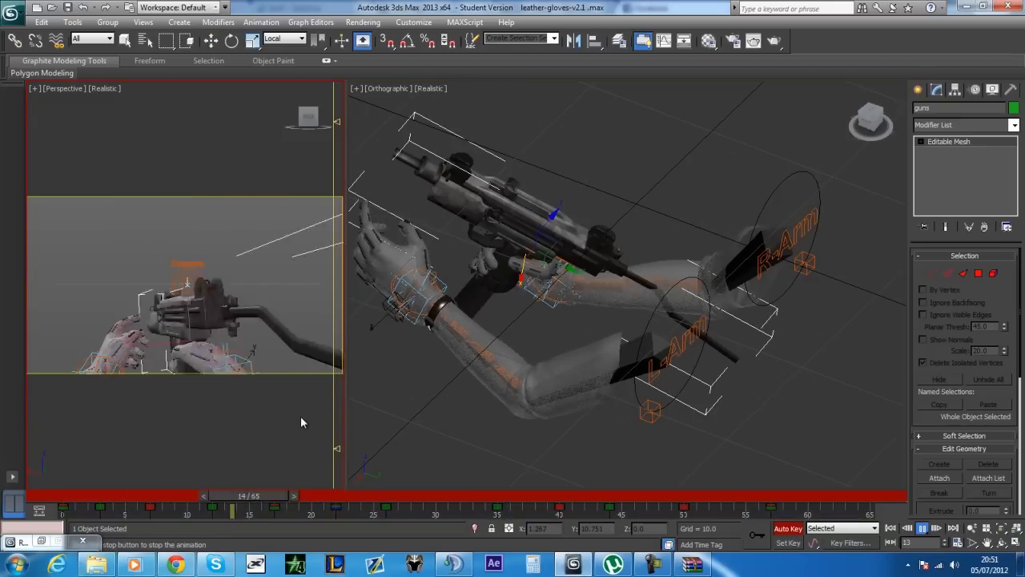
left_click(519, 501)
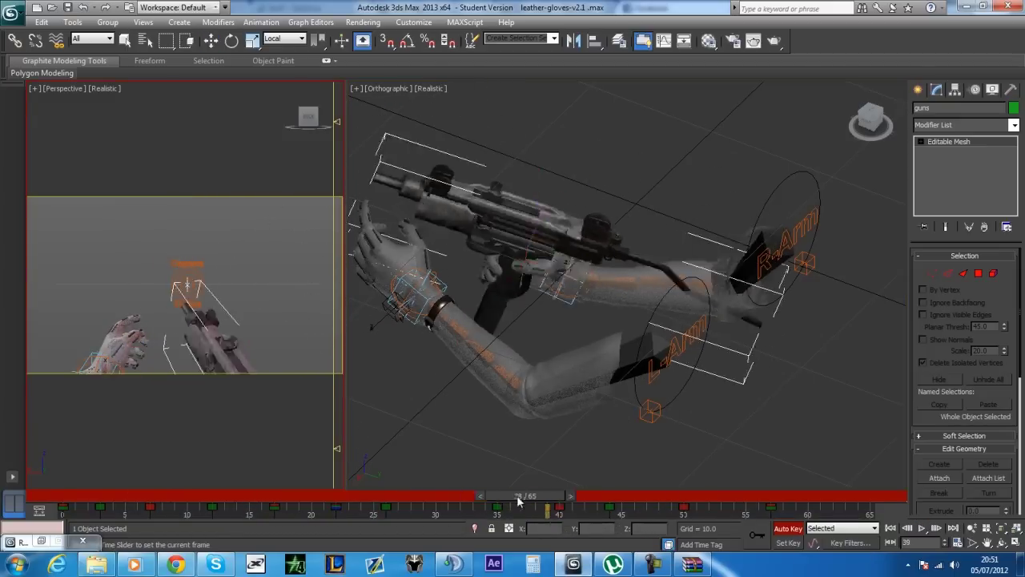
key("/")
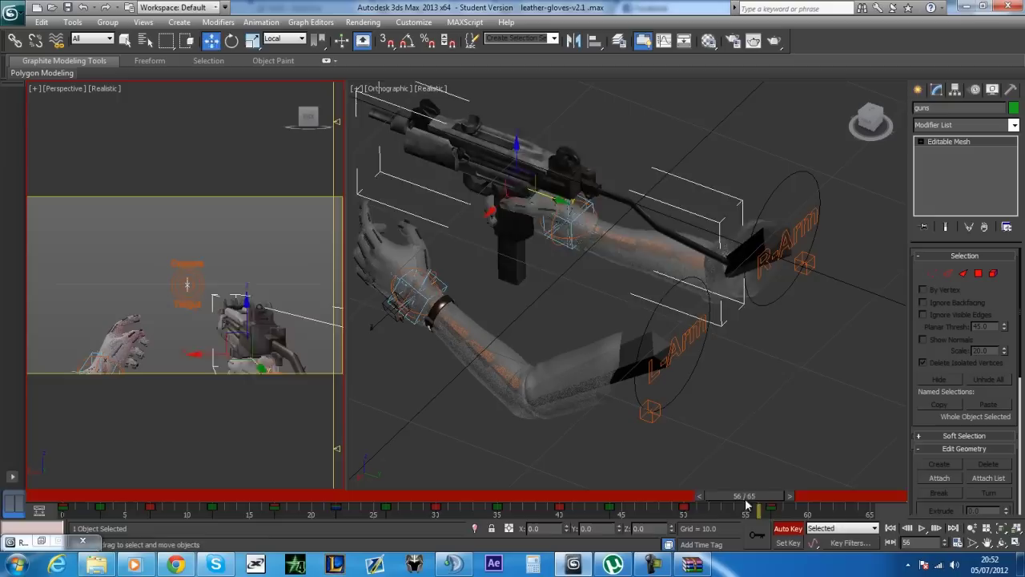
left_click(794, 497)
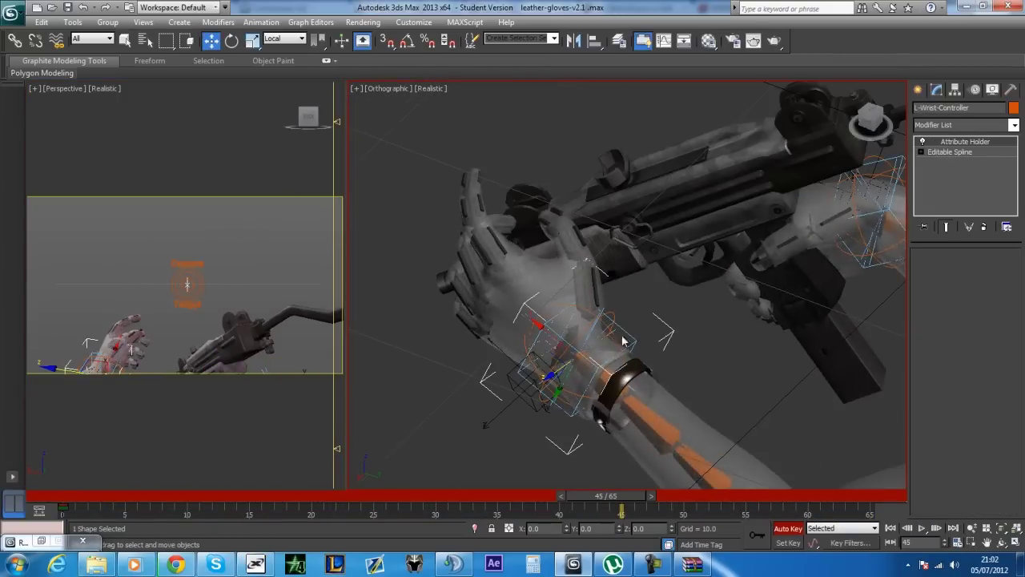
- At frame 22, rotate the left wrist controller about 67 degrees and move the hand up and right
left_click(924, 529)
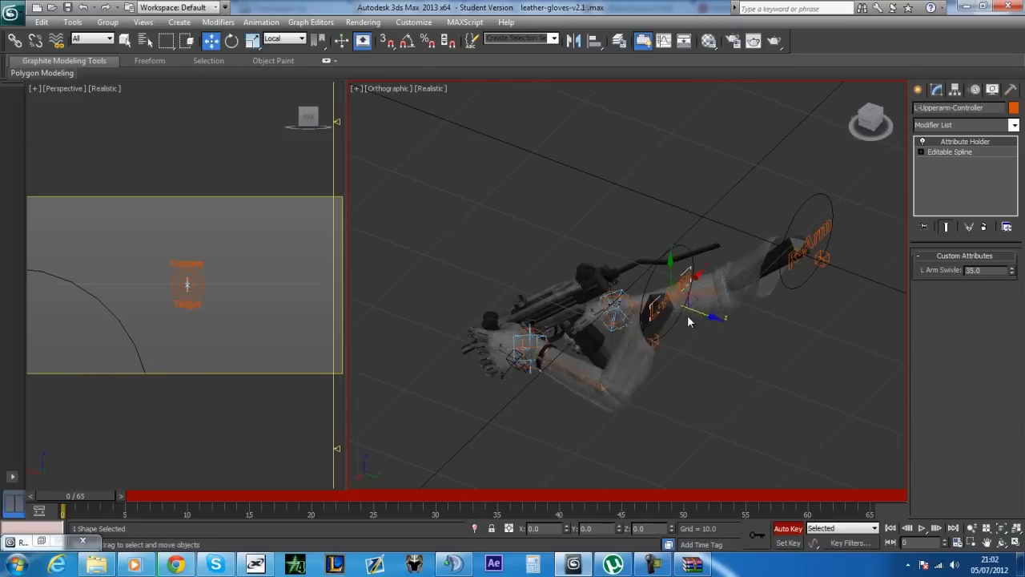
left_click_drag(210, 487, 329, 430)
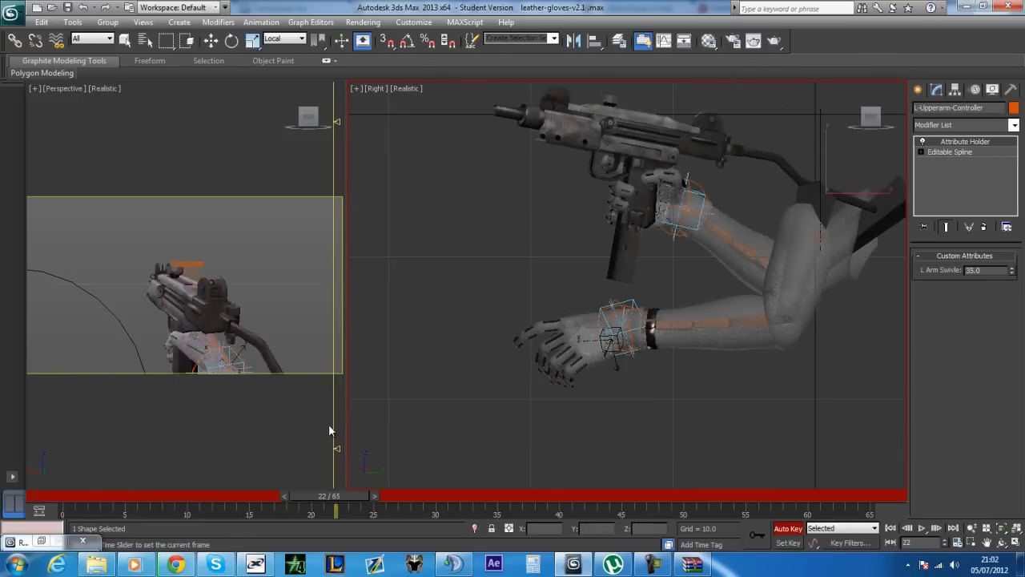
left_click(621, 307)
middle_click_drag(620, 307, 617, 234, "alt")
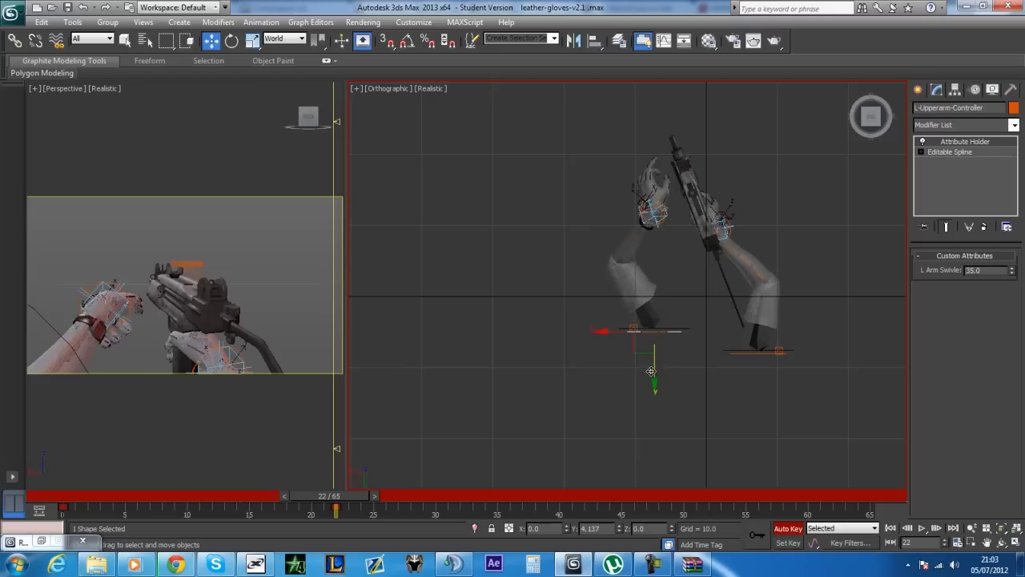
key("e")
left_click_drag(617, 235, 601, 240)
mouse_move(601, 240)
middle_mouse_down("alt")
mouse_move(528, 222)
mouse_move(473, 344)
middle_mouse_up("alt")
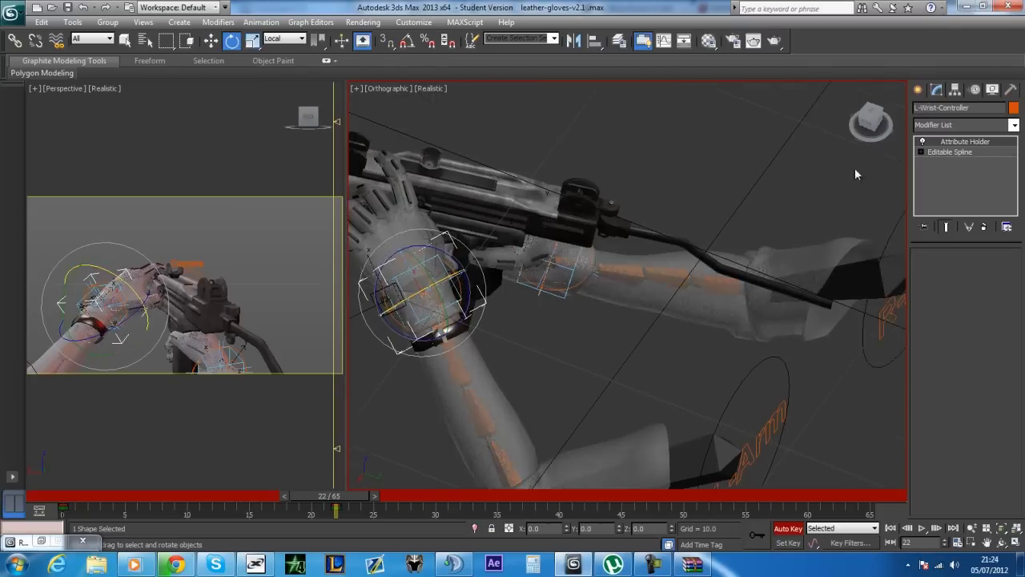
left_click_drag(472, 344, 483, 359)
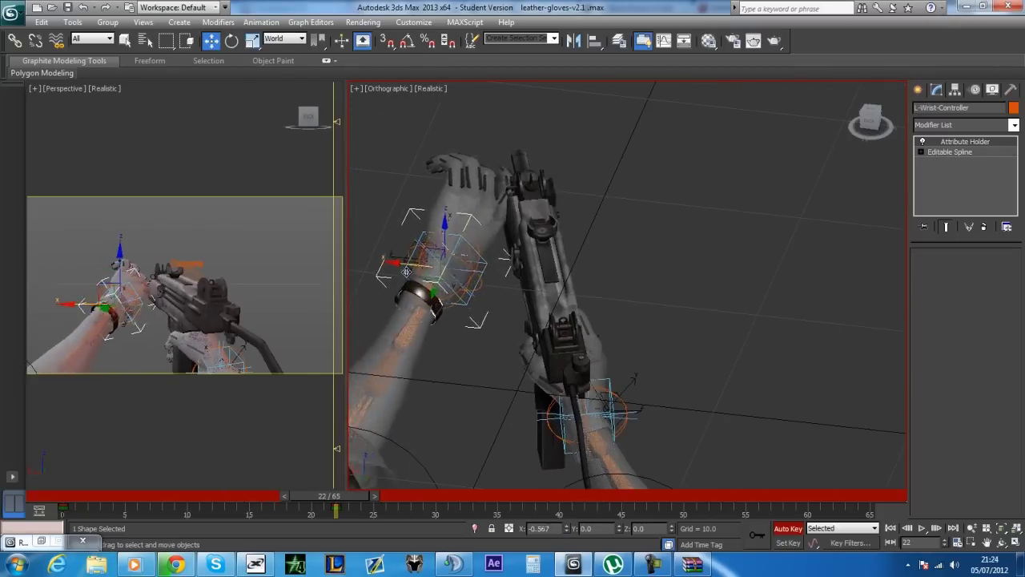
left_click_drag(407, 272, 473, 253)
middle_click_drag(411, 212, 407, 123, "alt")
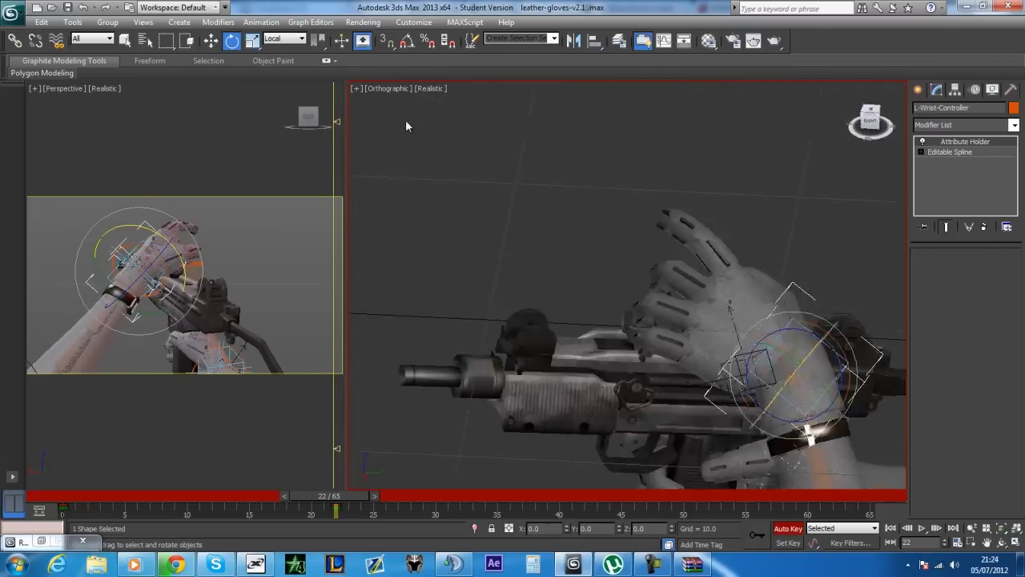
- Select the left ring finger bones and scrub forward to preview the hand pose
left_click(392, 304)
key("z")
key("Page_Up")
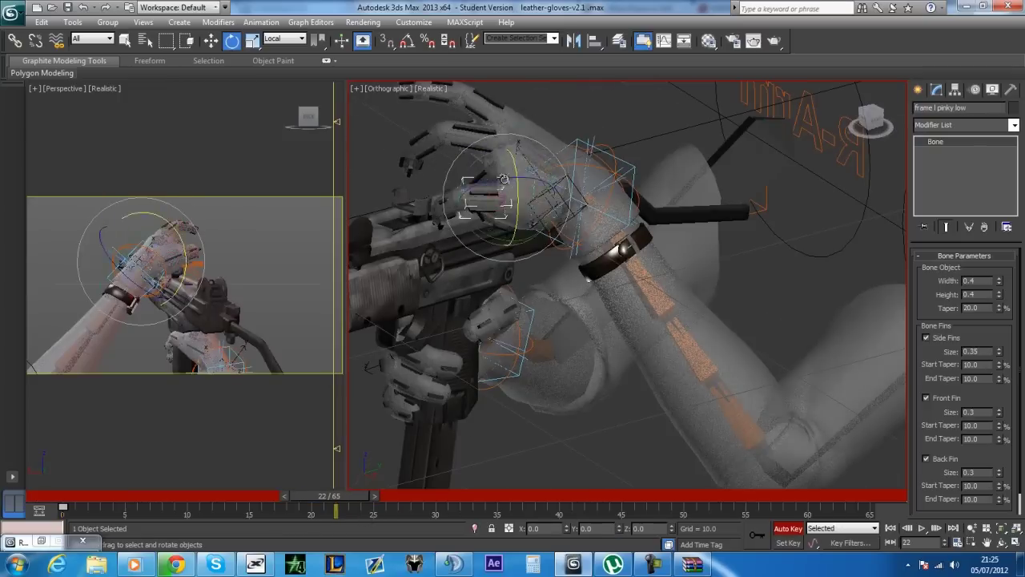
mouse_move(561, 280)
middle_mouse_down("alt")
mouse_move(791, 185)
mouse_move(788, 108)
mouse_move(497, 240)
middle_mouse_up("alt")
left_click(488, 245)
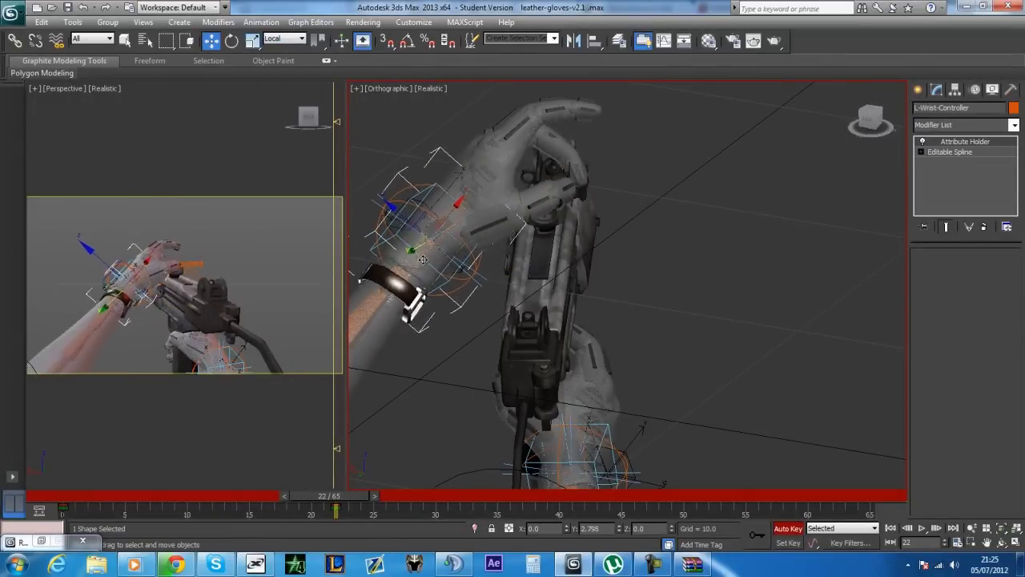
left_click_drag(870, 116, 521, 265)
left_click(520, 251)
left_click_drag(347, 493, 359, 488)
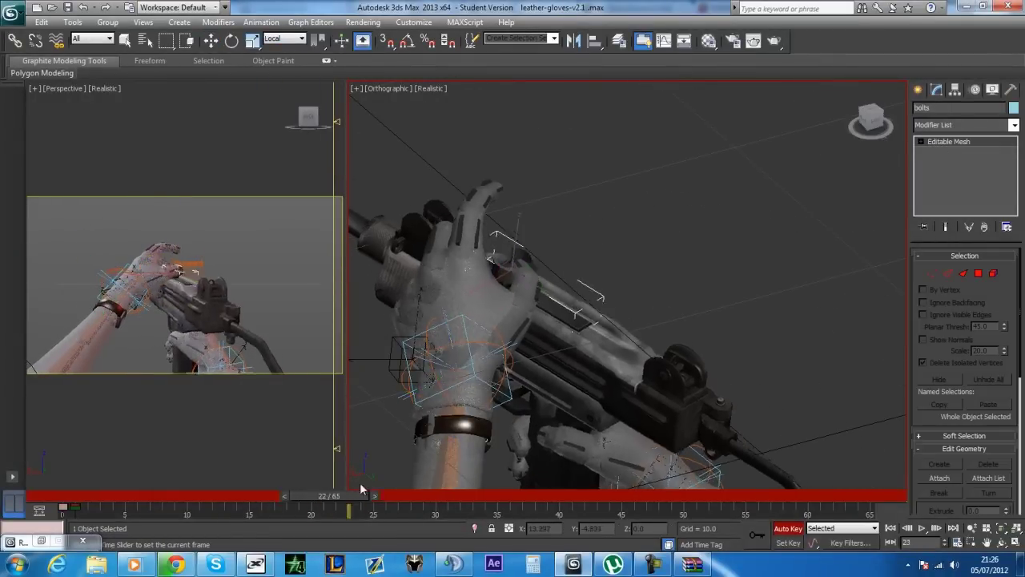
mouse_move(398, 516)
left_mouse_down()
mouse_move(485, 497)
mouse_move(582, 496)
left_mouse_up()
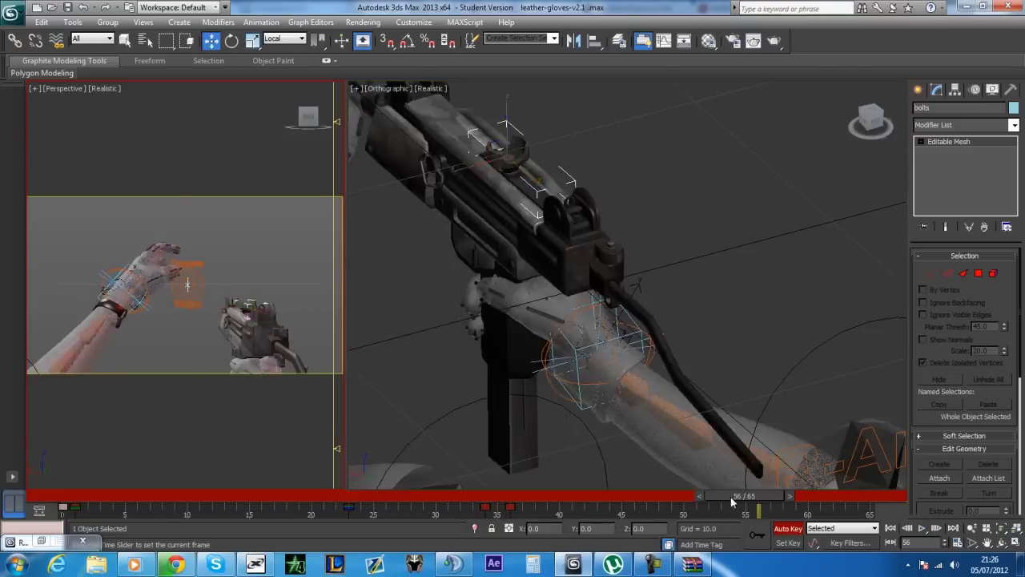
key("w")
mouse_move(565, 328)
middle_mouse_down("alt")
mouse_move(737, 101)
mouse_move(545, 357)
mouse_move(588, 402)
mouse_move(643, 418)
middle_mouse_up("alt")
- Back at frame 22, curl the lower left thumb bone around the gun
left_click_drag(641, 496, 328, 496)
left_click(496, 176)
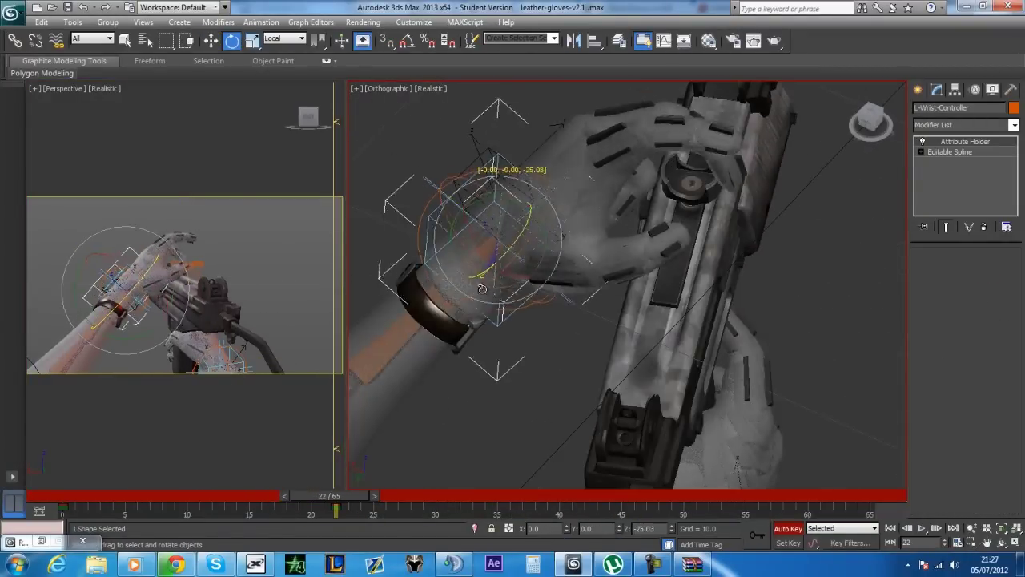
mouse_move(870, 120)
left_mouse_down()
mouse_move(826, 102)
mouse_move(888, 116)
mouse_move(865, 121)
left_mouse_up()
key("e")
left_click(457, 240)
middle_click_drag(561, 280, 709, 326, "alt")
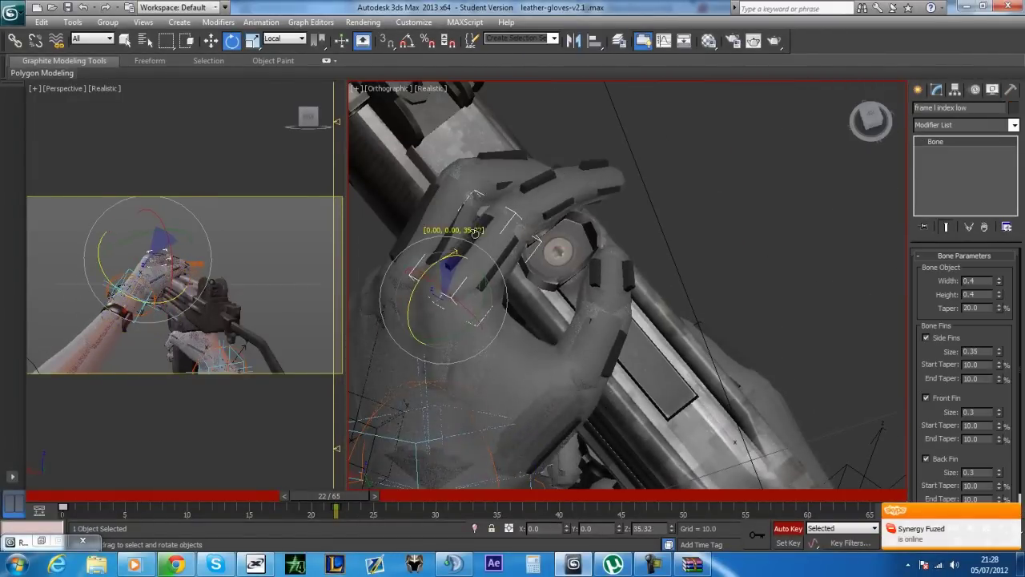
middle_click_drag(475, 233, 577, 277, "alt")
- Link-constrain the left wrist controller to the gun's bolts at frame 22
middle_click_drag(505, 357, 560, 320, "alt")
left_click(262, 22)
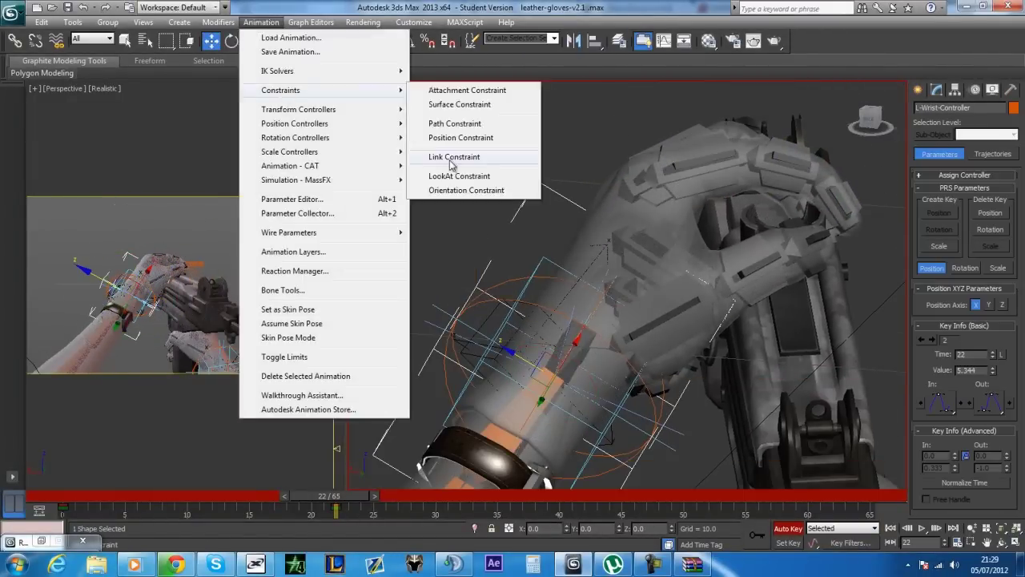
left_click_drag(337, 496, 120, 437)
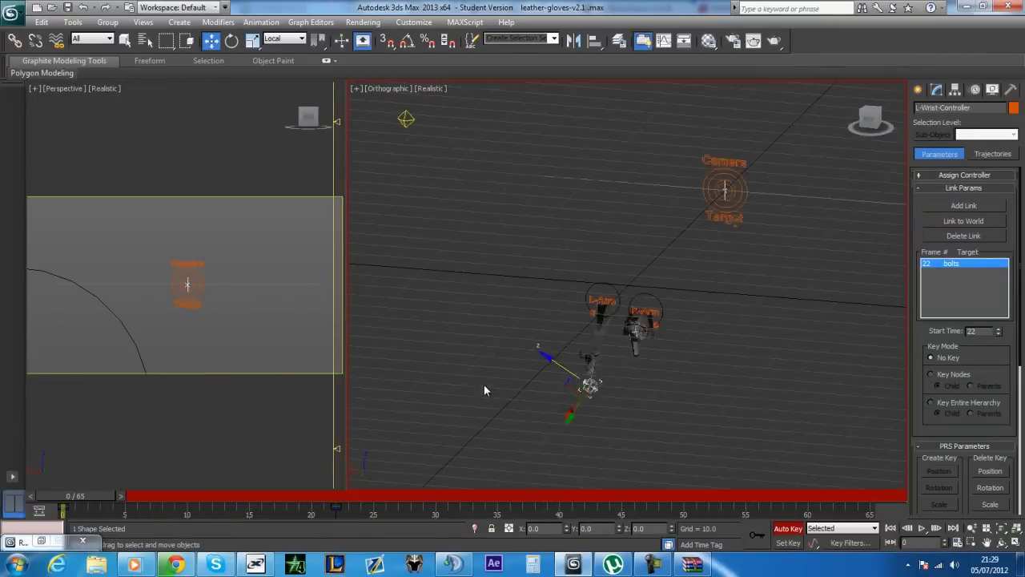
left_click_drag(337, 494, 348, 494)
- Bend the lower and middle left thumb bones to fit the grip, then scrub forward to check
key("w")
scroll(678, 281, "up", 8)
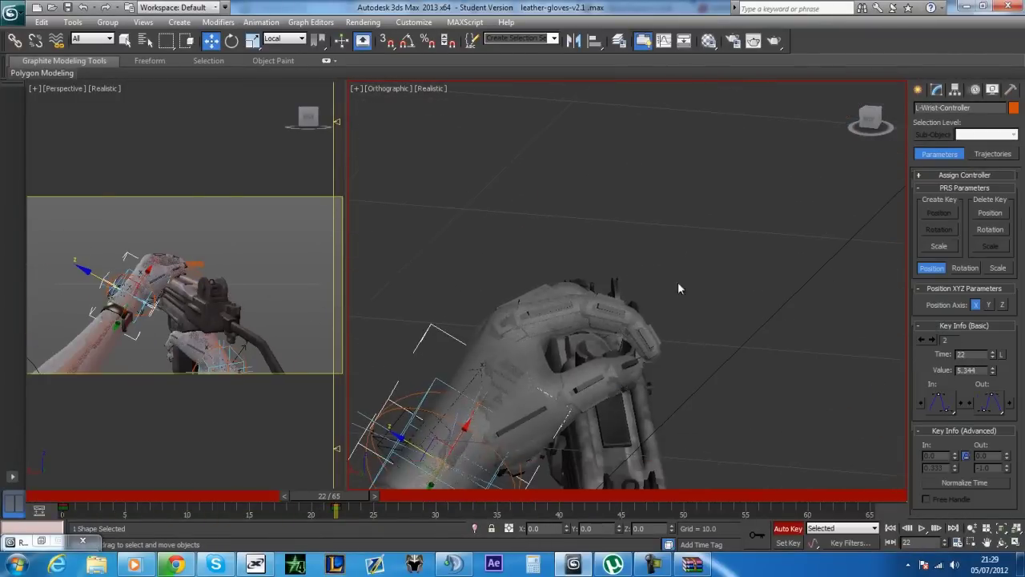
left_click_drag(863, 149, 486, 373)
key("e")
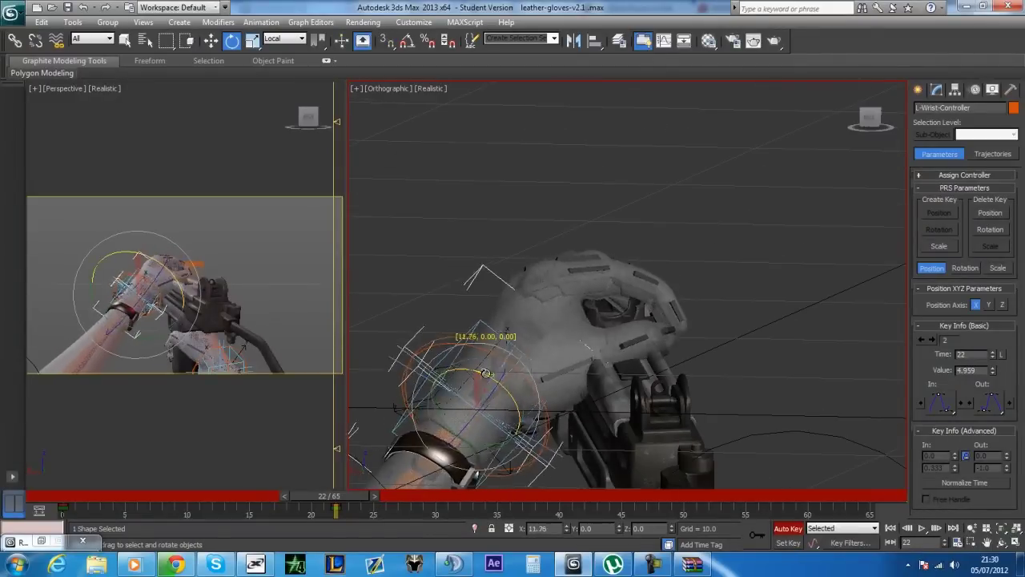
key("e")
left_click(389, 336)
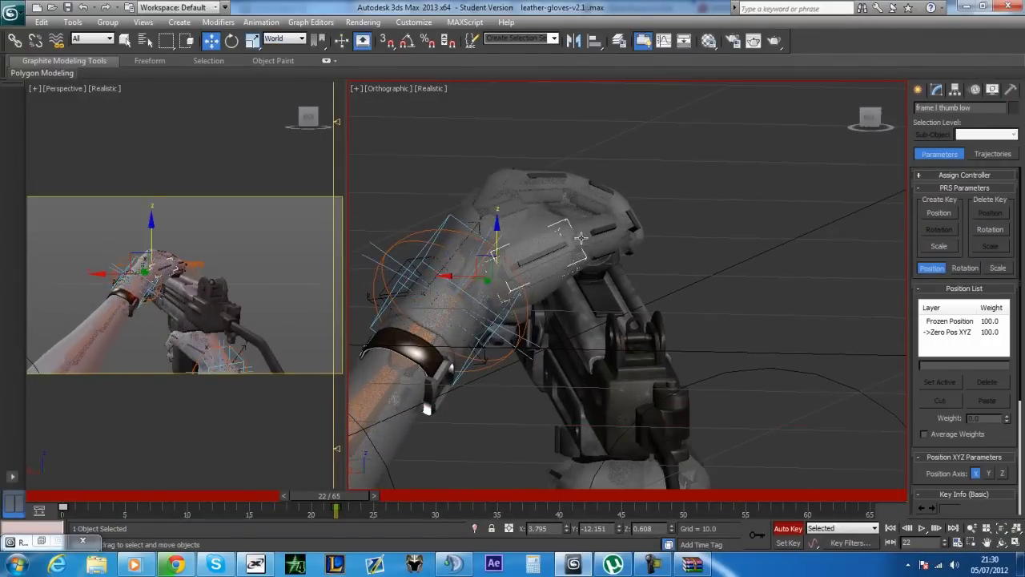
mouse_move(869, 120)
left_mouse_down()
mouse_move(852, 143)
mouse_move(858, 156)
left_mouse_up()
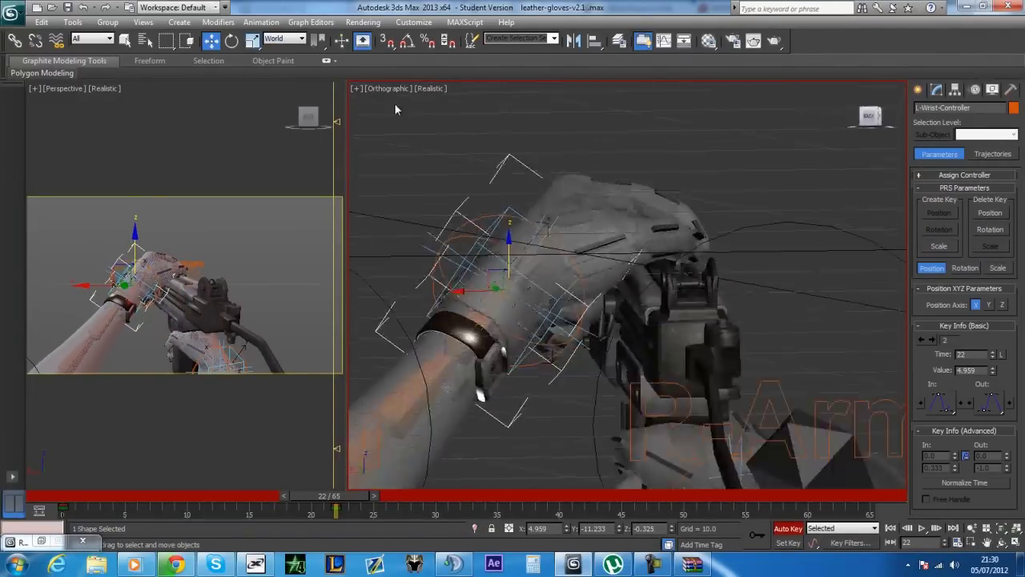
left_click_drag(653, 291, 664, 307)
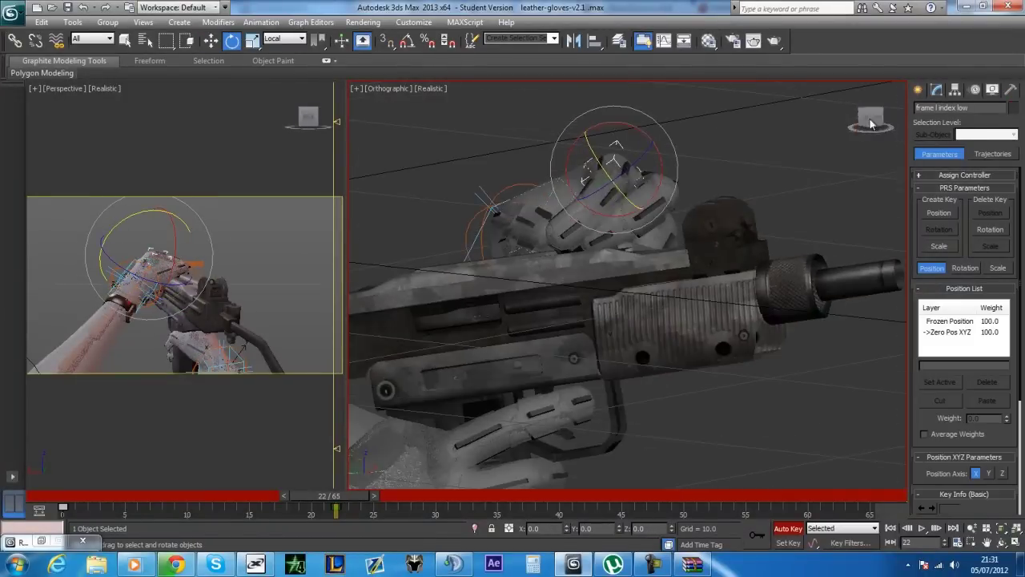
middle_click_drag(595, 179, 626, 85, "alt")
left_click(681, 268)
left_click_drag(717, 260, 725, 268)
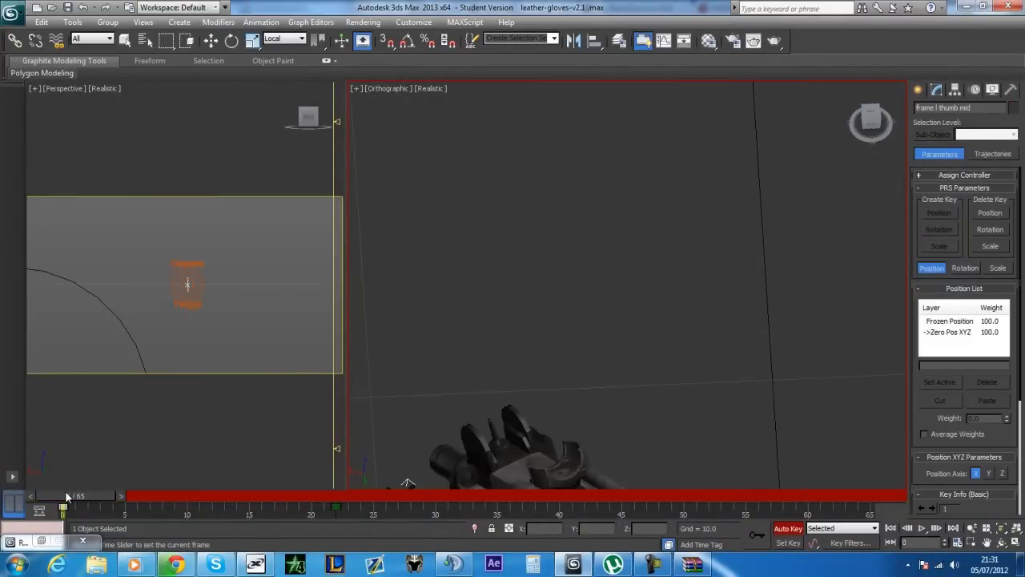
key("w")
left_click_drag(337, 495, 423, 496)
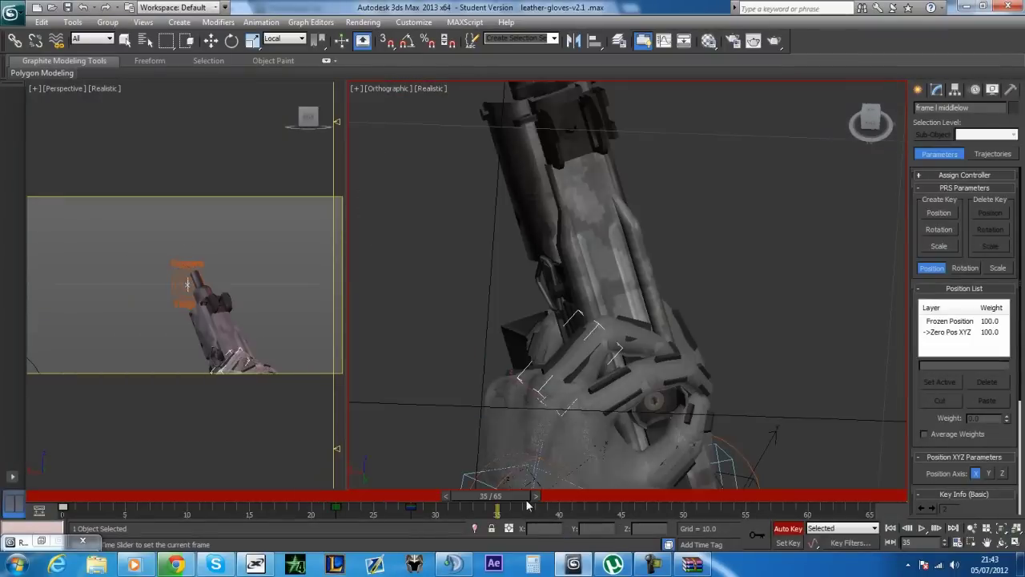
- Scrub through the draw motion and select the left middle and index finger bones at frame 38
left_click_drag(526, 502, 385, 481)
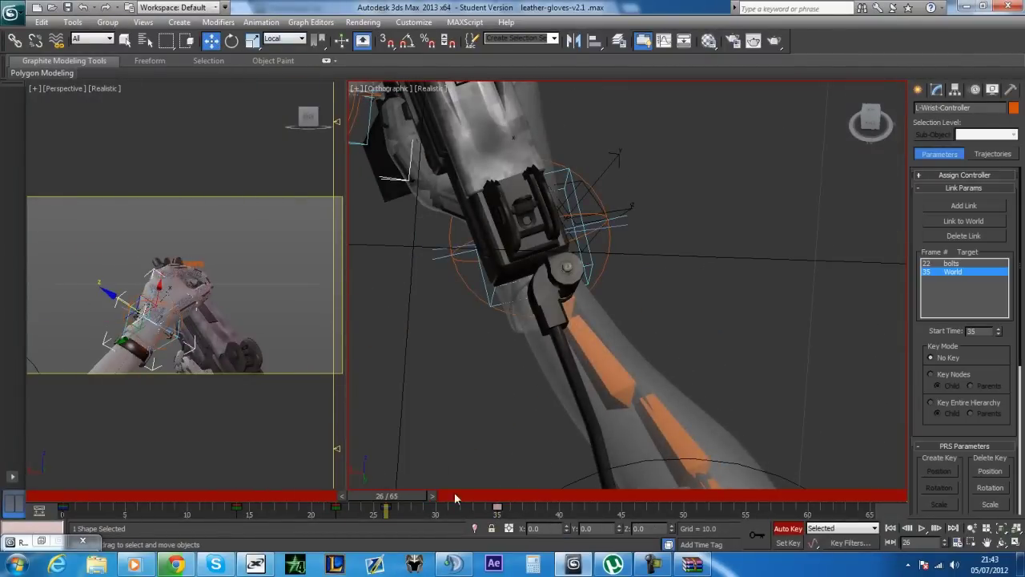
mouse_move(454, 498)
left_mouse_down()
mouse_move(594, 495)
mouse_move(415, 503)
mouse_move(526, 495)
left_mouse_up()
key("e")
left_click(616, 163)
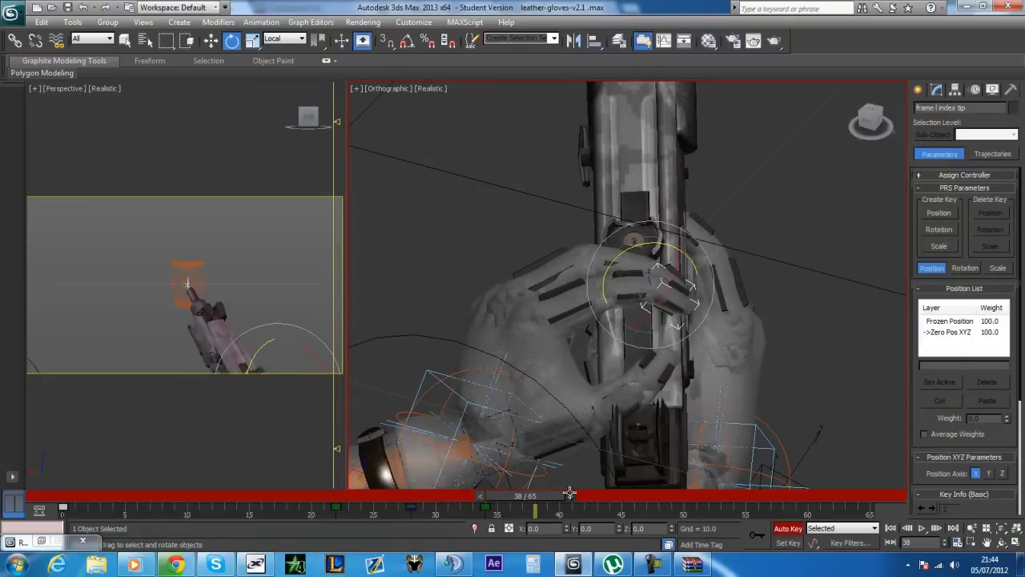
left_click(571, 326)
left_click(605, 237)
left_click_drag(868, 122, 872, 120)
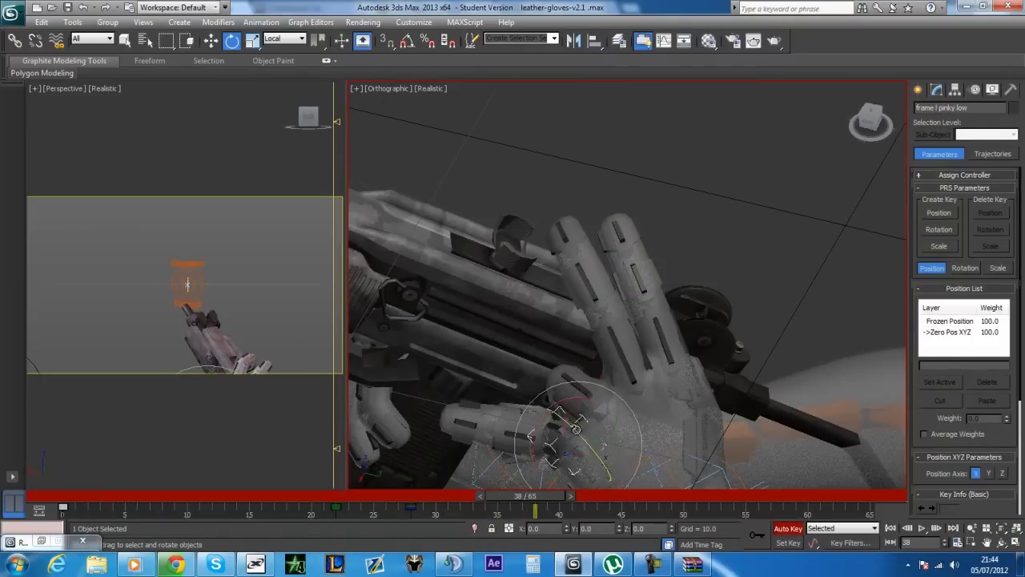
- At an earlier frame, select the left wrist controller, then the lower index and mid ring finger bones
left_click(545, 421)
left_click_drag(525, 495, 261, 495)
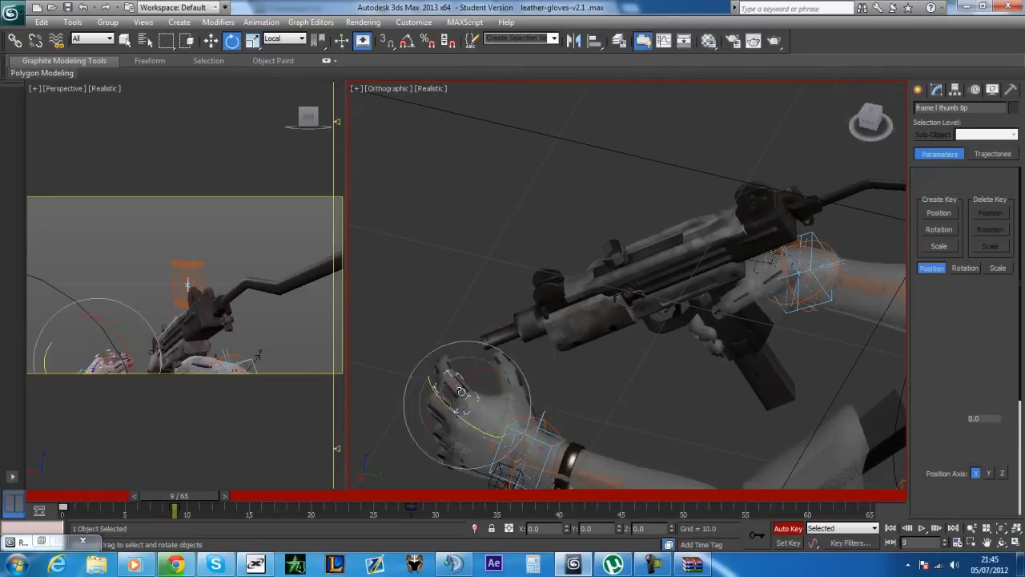
left_click(461, 391)
middle_click_drag(537, 312, 614, 311, "alt")
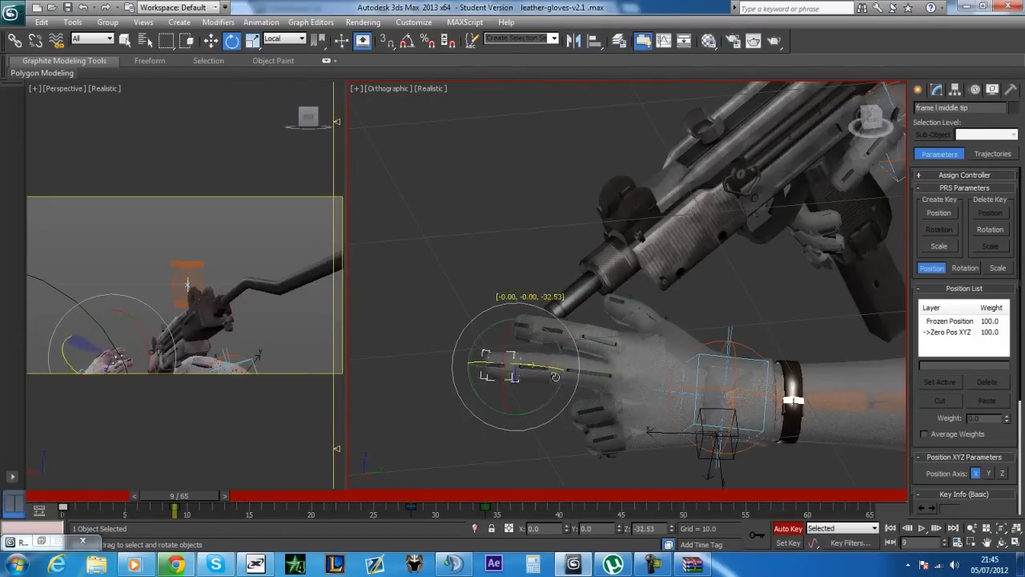
left_click(555, 376)
middle_click_drag(556, 376, 570, 345, "alt")
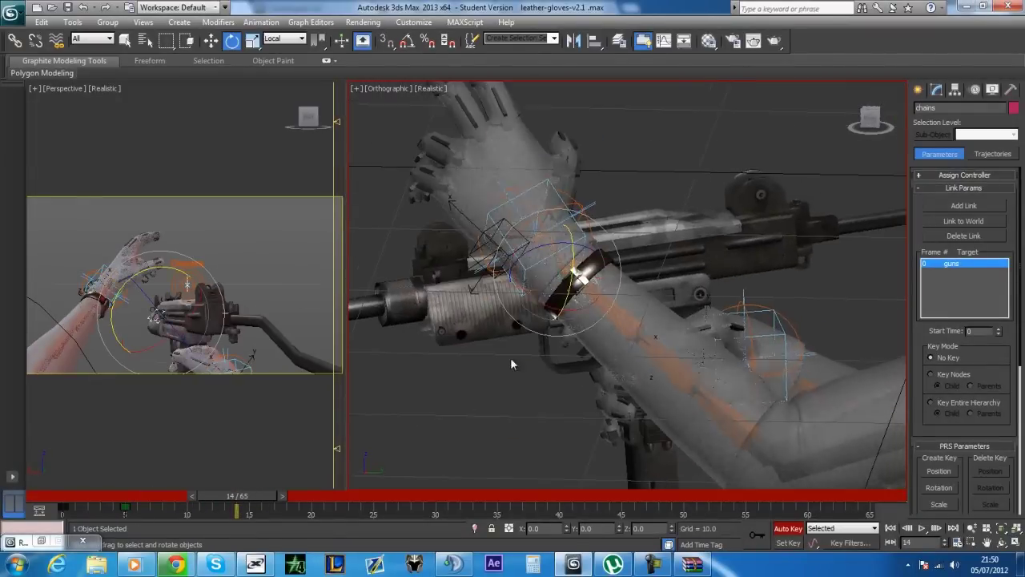
- Scrub between frames 10 and 45 and play back the draw to review the left hand
left_click_drag(260, 492, 205, 459)
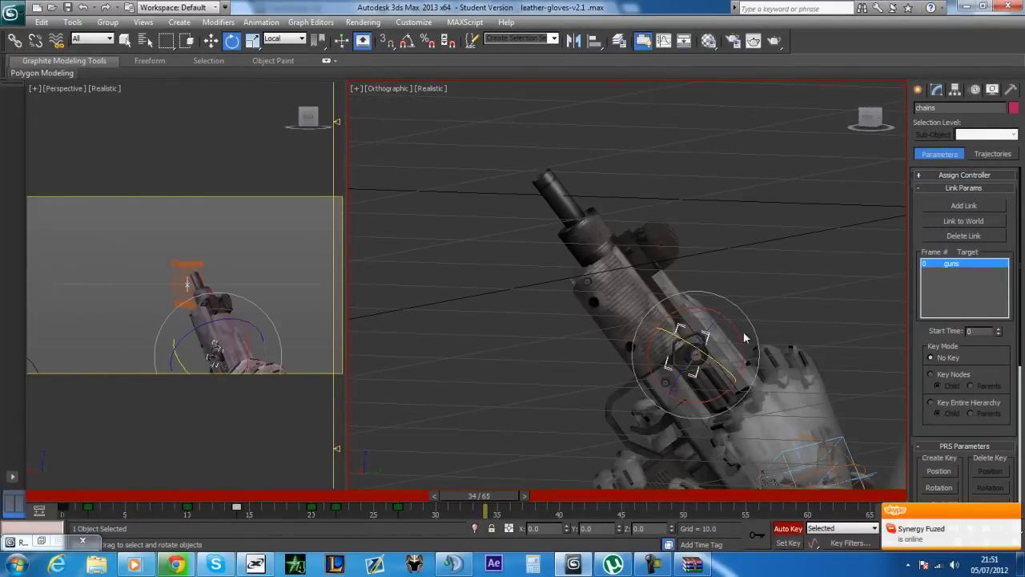
left_click_drag(398, 496, 826, 496)
key("e")
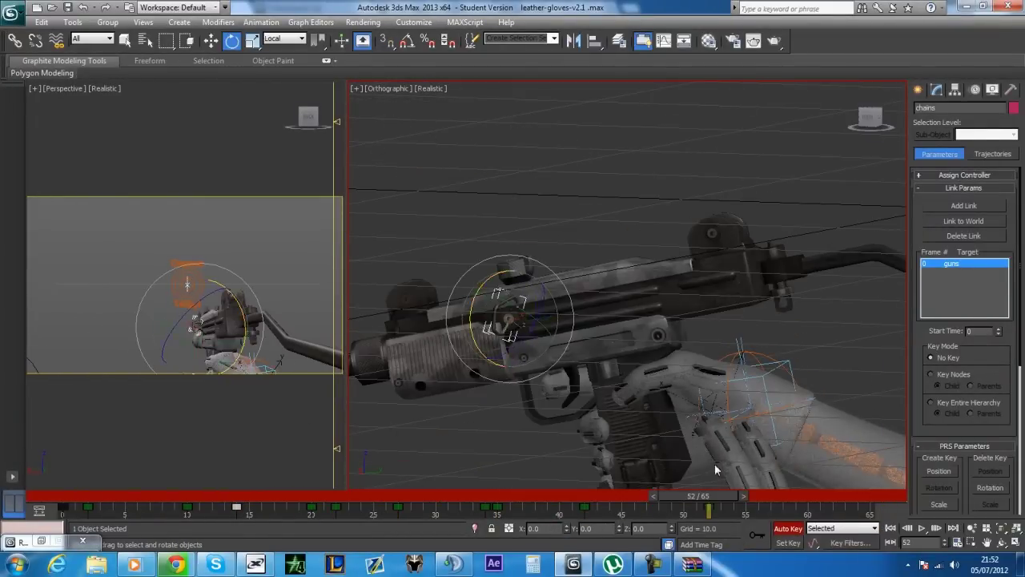
key("slash")
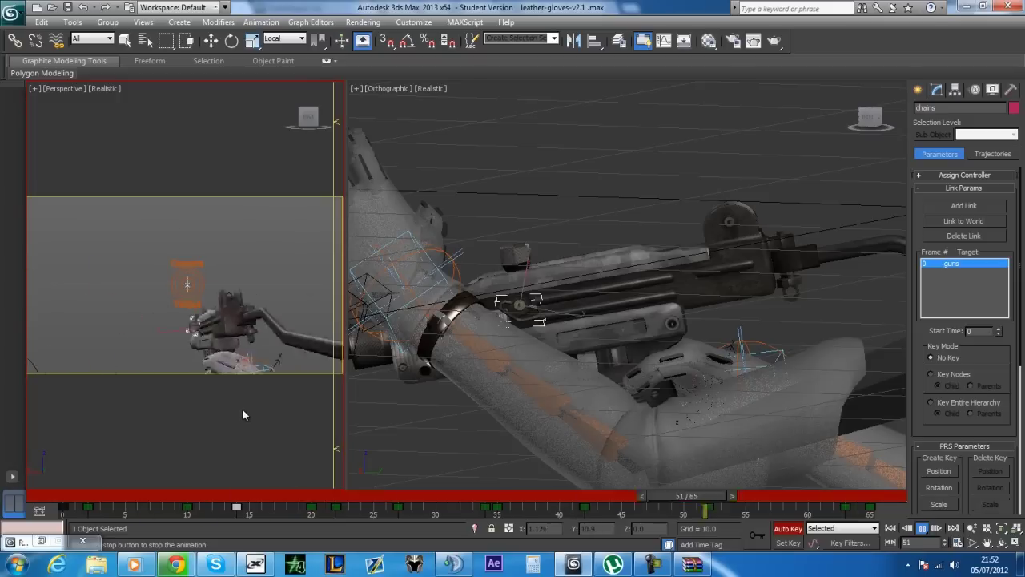
left_click(551, 231)
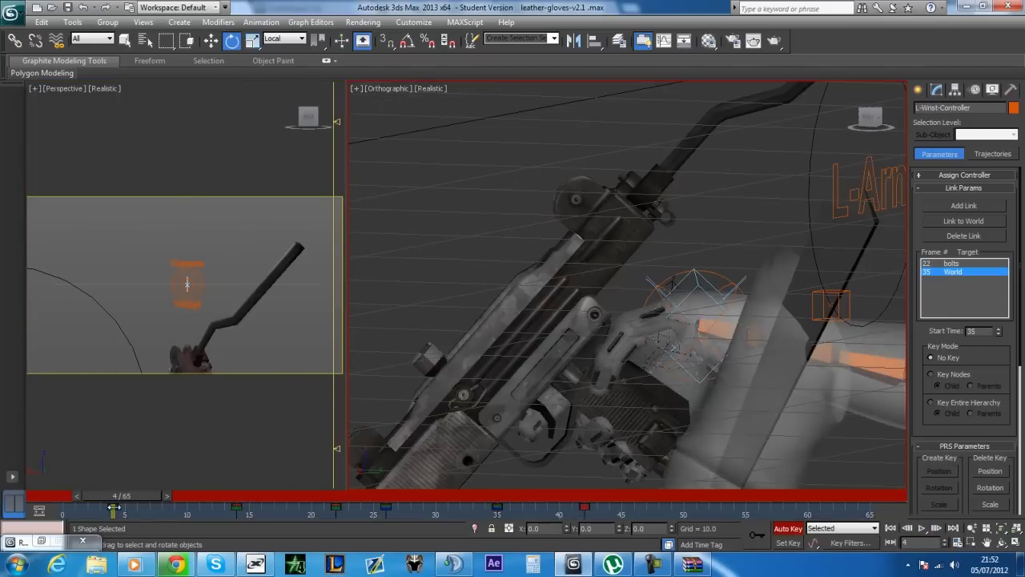
key("slash")
key("slash")
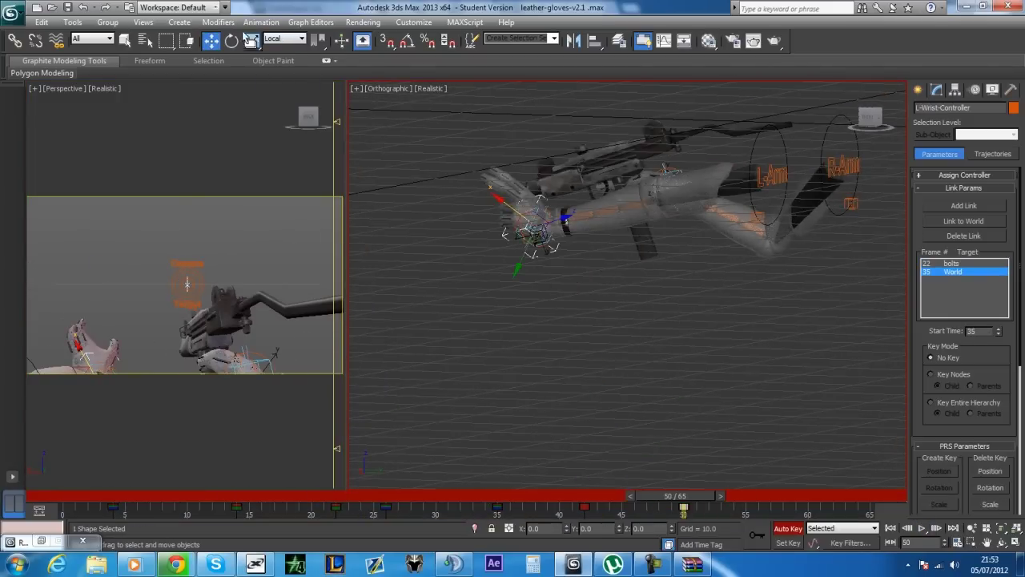
- Rotate the left wrist and curl a finger bone to pose the hand for frame 50
left_click_drag(676, 496, 445, 497)
middle_click_drag(561, 320, 609, 288, "alt")
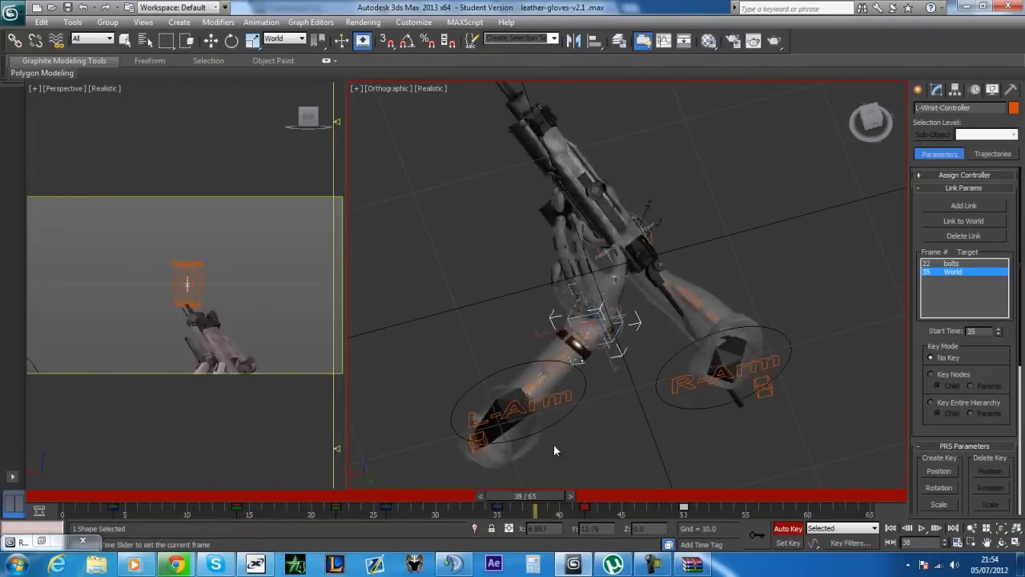
left_click(520, 408)
key("w")
mouse_move(538, 459)
middle_mouse_down("alt")
mouse_move(606, 417)
mouse_move(561, 360)
middle_mouse_up("alt")
left_click(606, 417)
left_click_drag(444, 497, 675, 497)
key("e")
mouse_move(561, 331)
middle_mouse_down("alt")
mouse_move(528, 361)
mouse_move(624, 256)
middle_mouse_up("alt")
left_click(633, 241)
left_click_drag(641, 222, 638, 227)
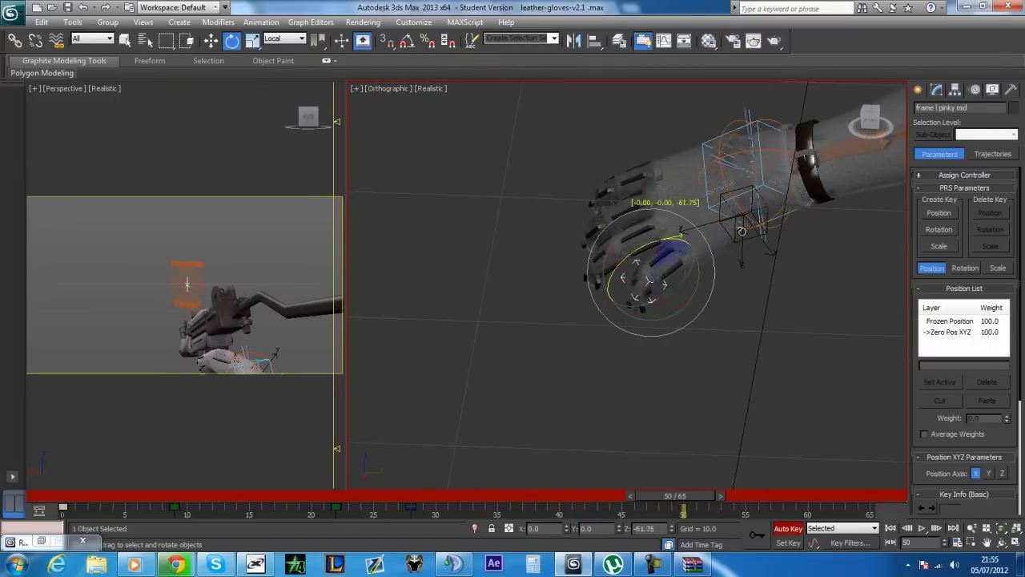
- Rotate the lower thumb bone, then pick the upper-arm controller and pinky bone at frame 49
middle_click_drag(641, 281, 609, 336, "alt")
scroll(625, 281, "up", 3)
left_click(650, 198)
mouse_move(649, 496)
left_mouse_down()
mouse_move(441, 496)
mouse_move(664, 496)
left_mouse_up()
key("e")
middle_click_drag(721, 356, 709, 309, "alt")
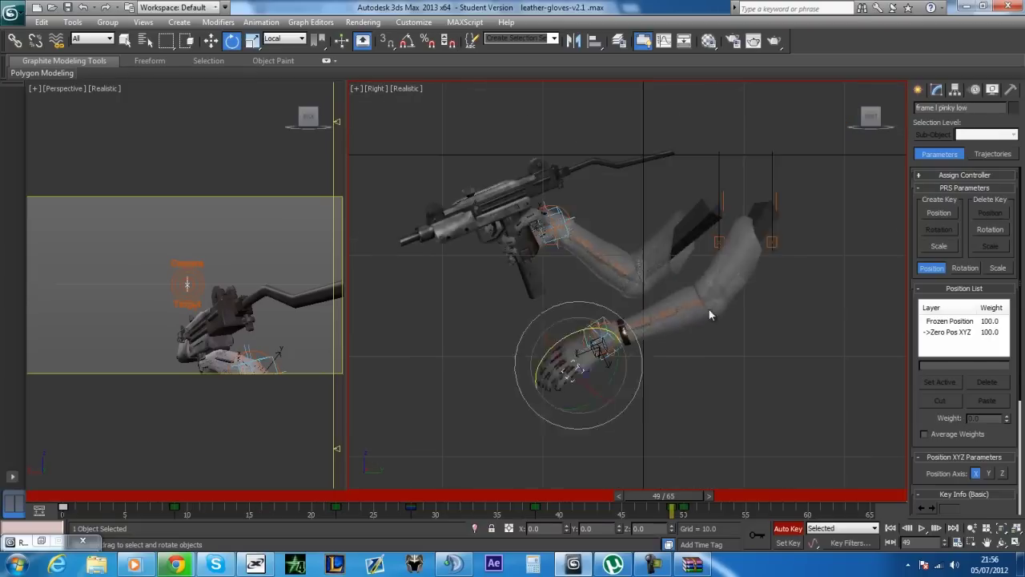
left_click(776, 197)
left_click_drag(609, 496, 671, 496)
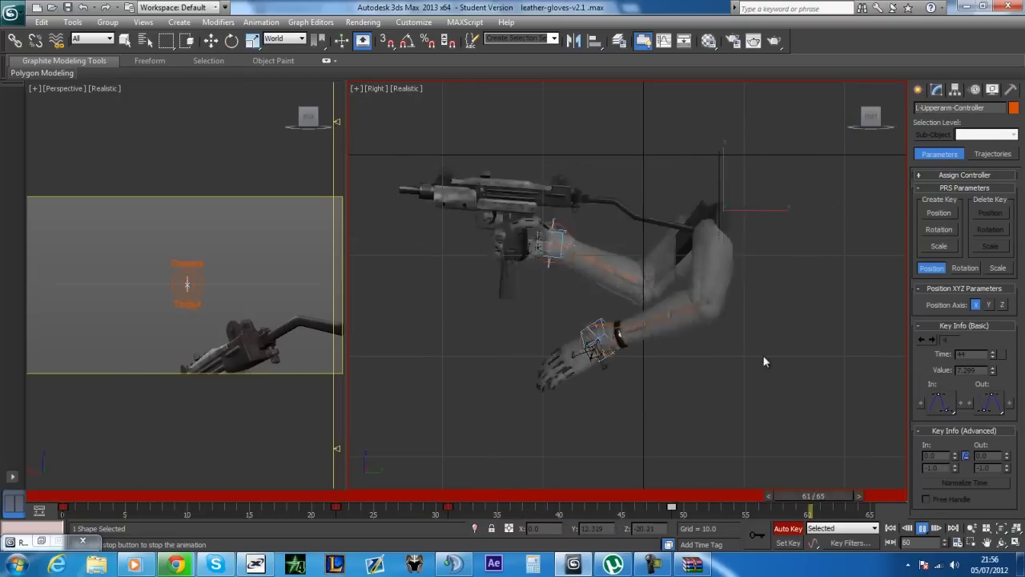
scroll(577, 320, "up", 4)
left_click(529, 336)
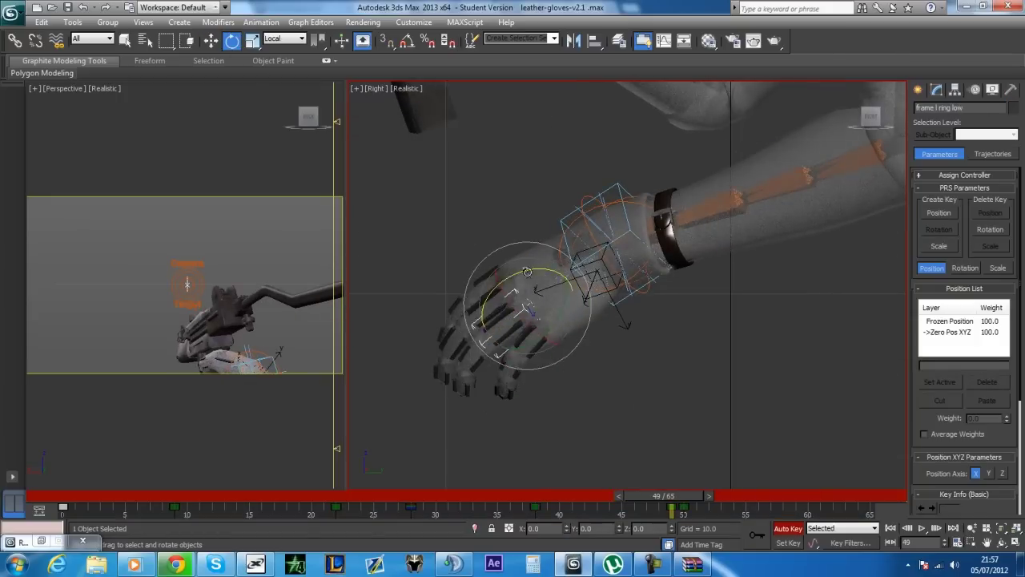
- Play back the animation, then test-render the current frame of the hand on the Uzi
key("/")
scroll(721, 408, "down", 5)
left_click(570, 413)
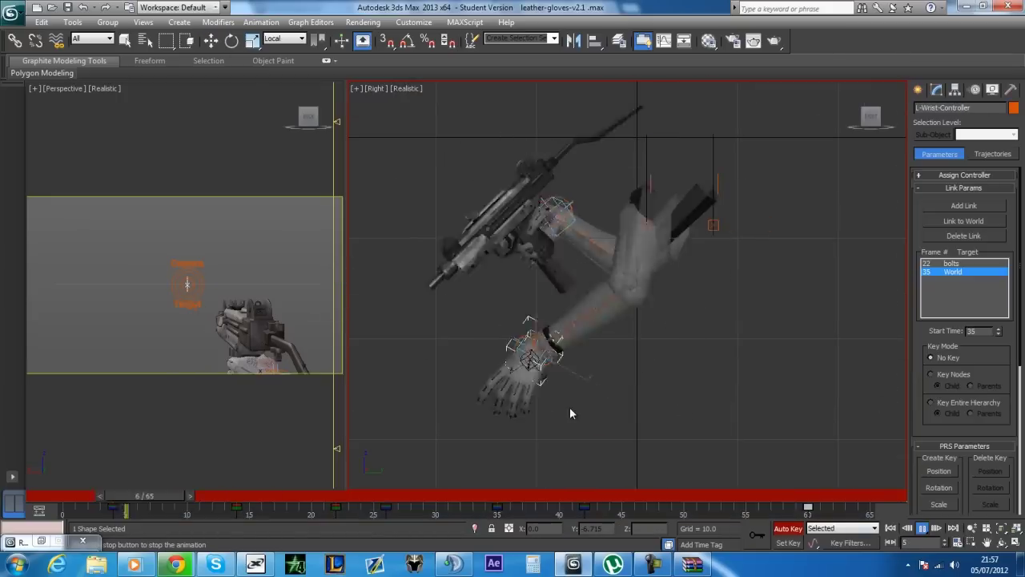
right_click(180, 375)
key("e")
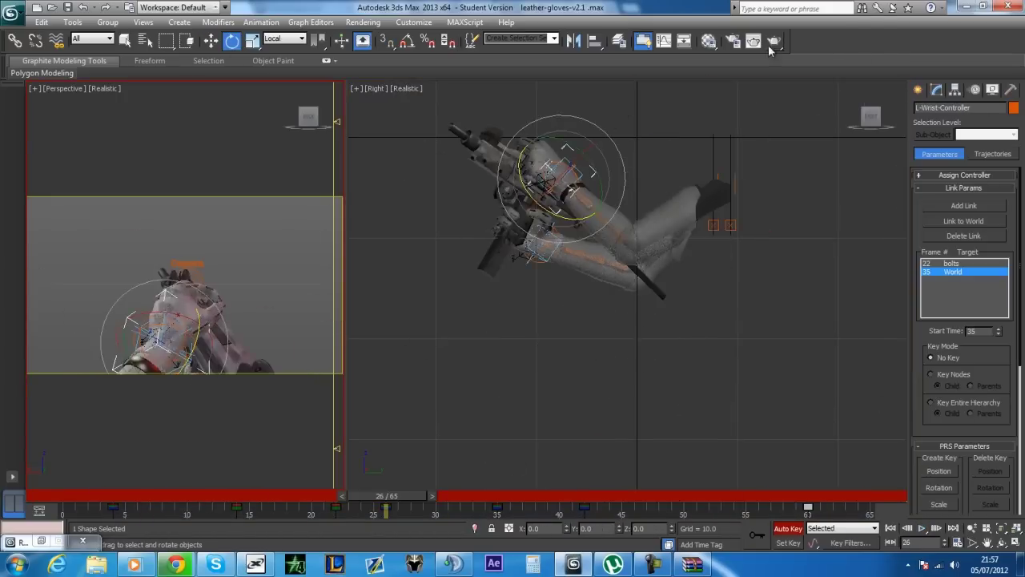
left_click(769, 45)
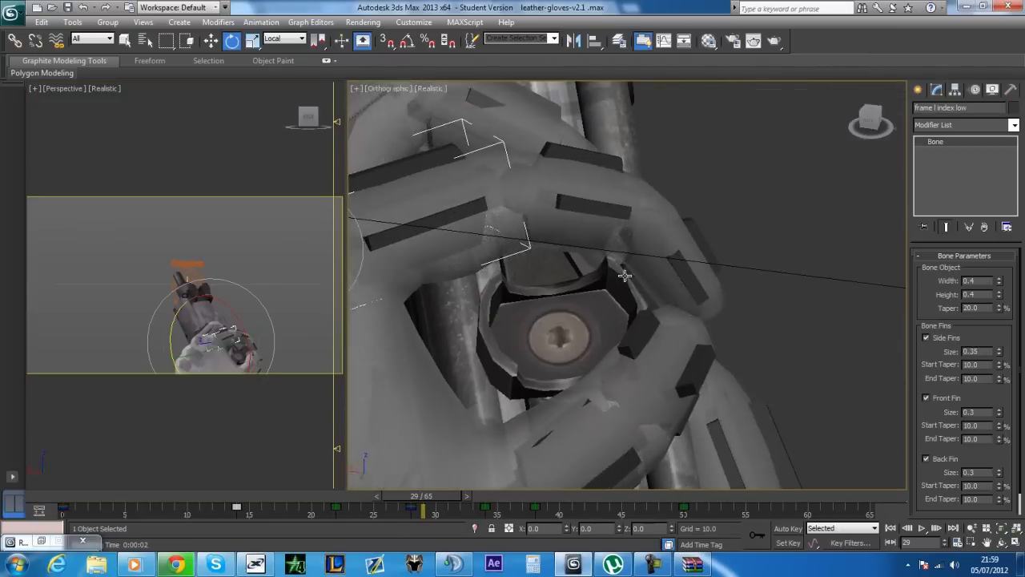
- Turn on Auto Key and move the time slider back to about frame 35
left_click(799, 532)
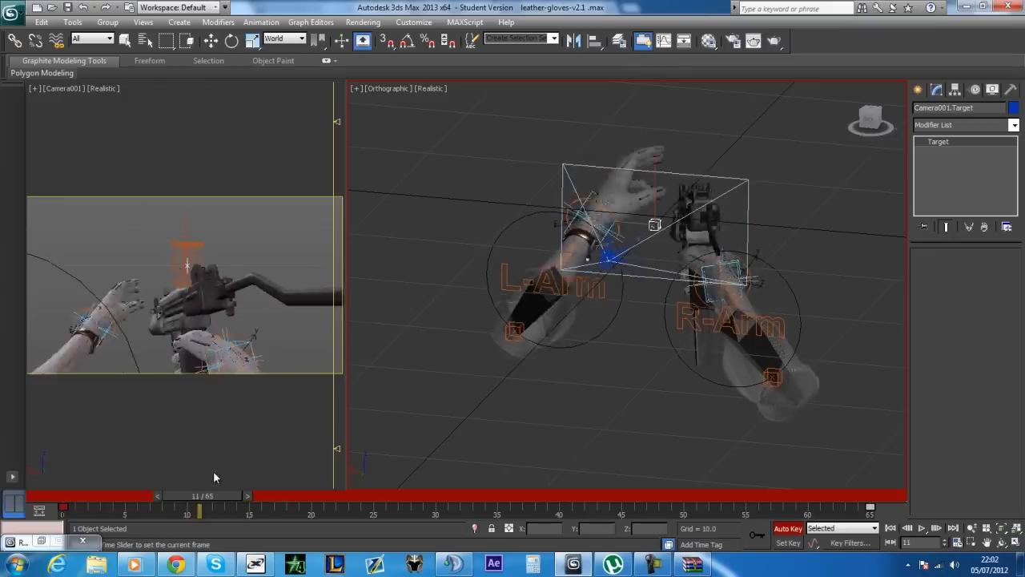
left_click_drag(274, 483, 591, 498)
key("w")
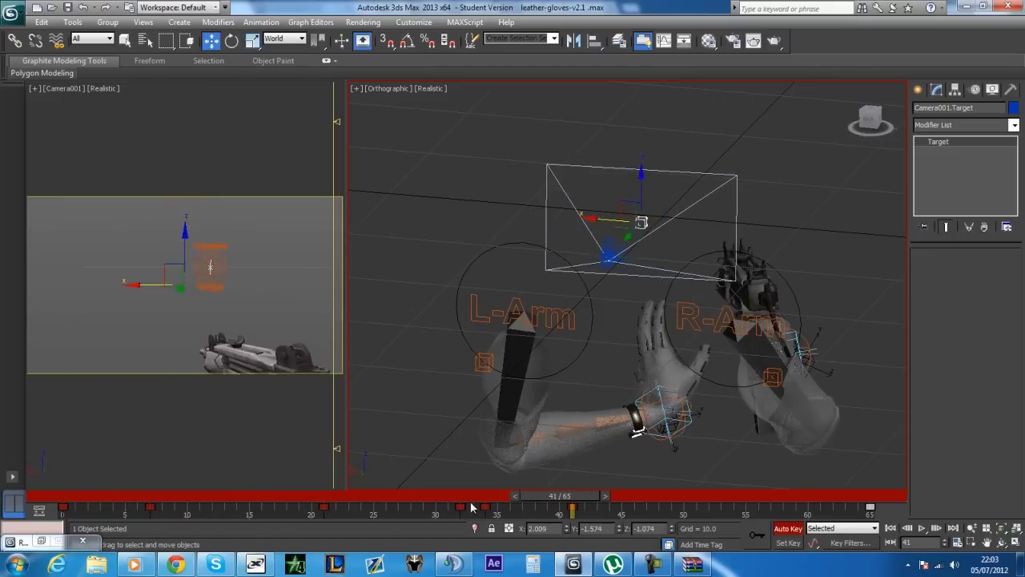
key("slash")
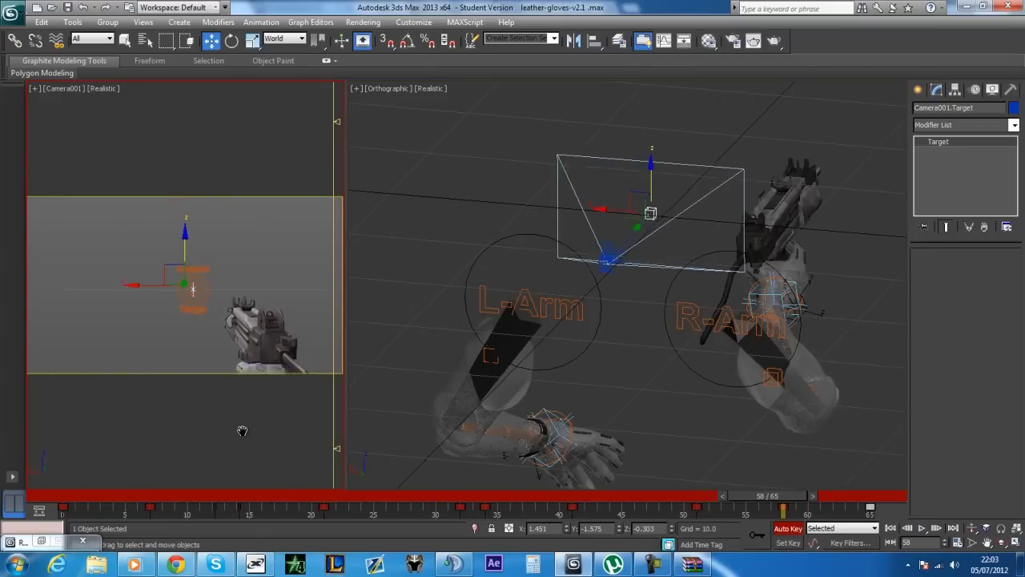
key("alt+w")
left_click_drag(726, 496, 445, 497)
key("alt+w")
- Rotate the thumb, index and middle finger bones so they curl around the Uzi grip
scroll(457, 461, "up", 3)
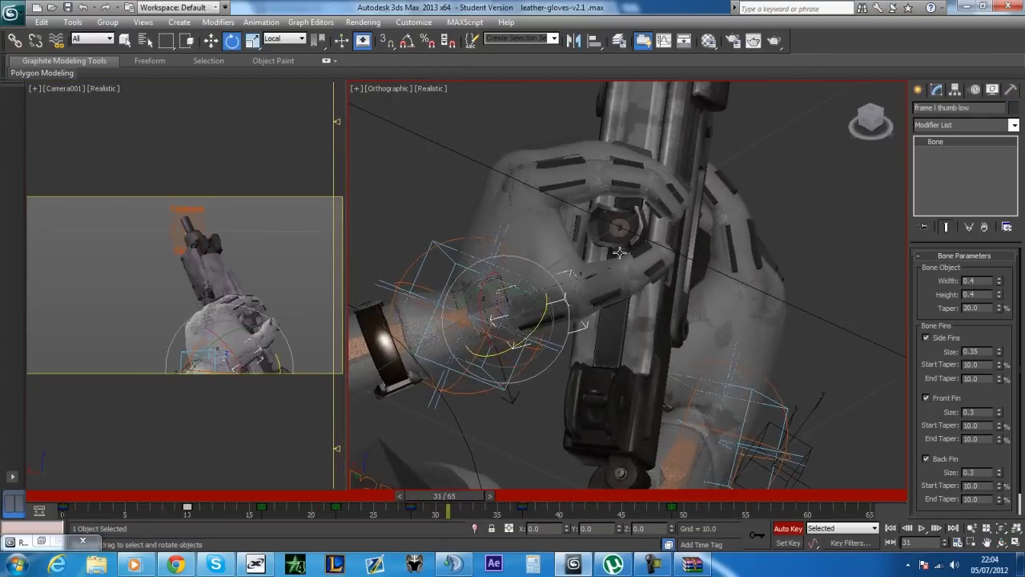
key("e")
mouse_move(584, 326)
middle_mouse_down()
mouse_move(596, 292)
mouse_move(576, 404)
mouse_move(488, 330)
mouse_move(712, 464)
middle_mouse_up()
left_click(575, 404)
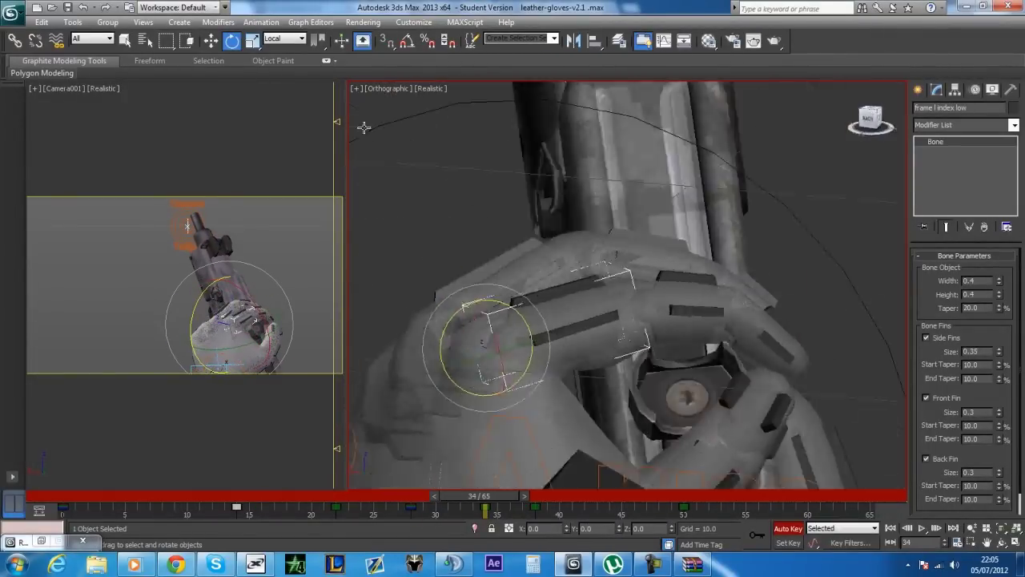
left_click(713, 463)
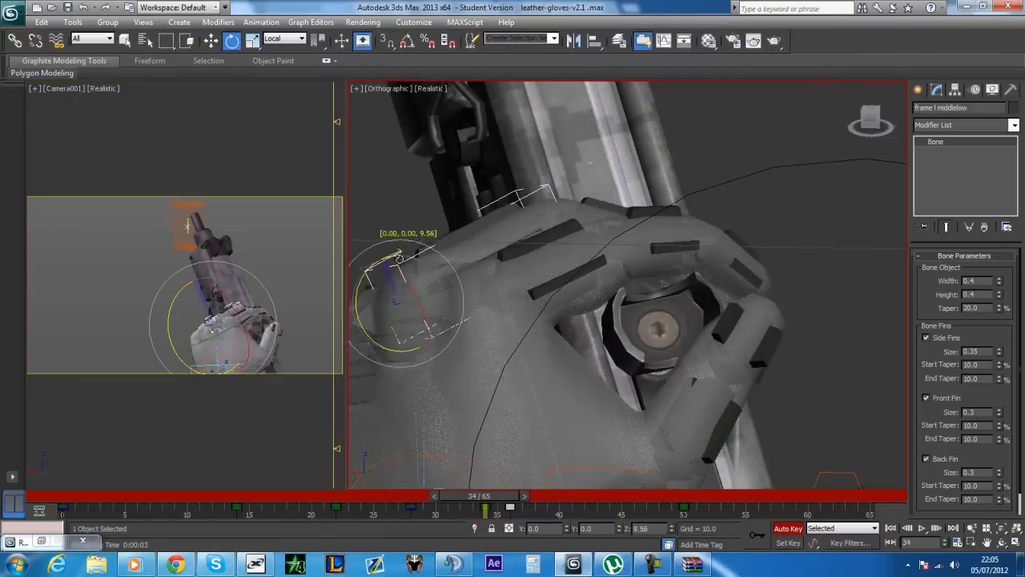
mouse_move(401, 355)
middle_mouse_down("alt")
mouse_move(588, 215)
mouse_move(559, 431)
middle_mouse_up("alt")
left_click(587, 215)
left_click(559, 431)
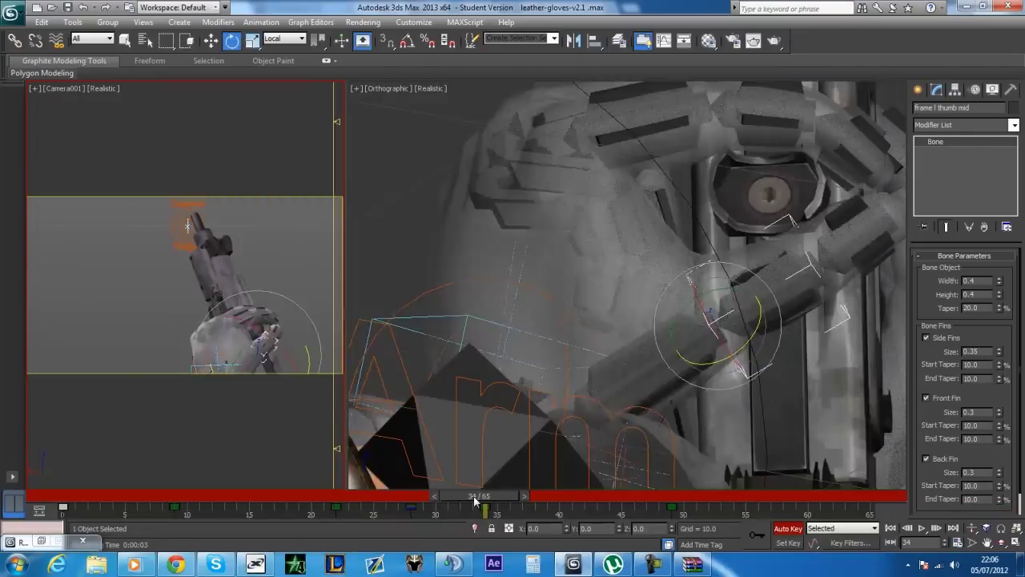
- Play the gun-draw from the start in a maximized Camera001 view to review the whole sequence
left_click(923, 529)
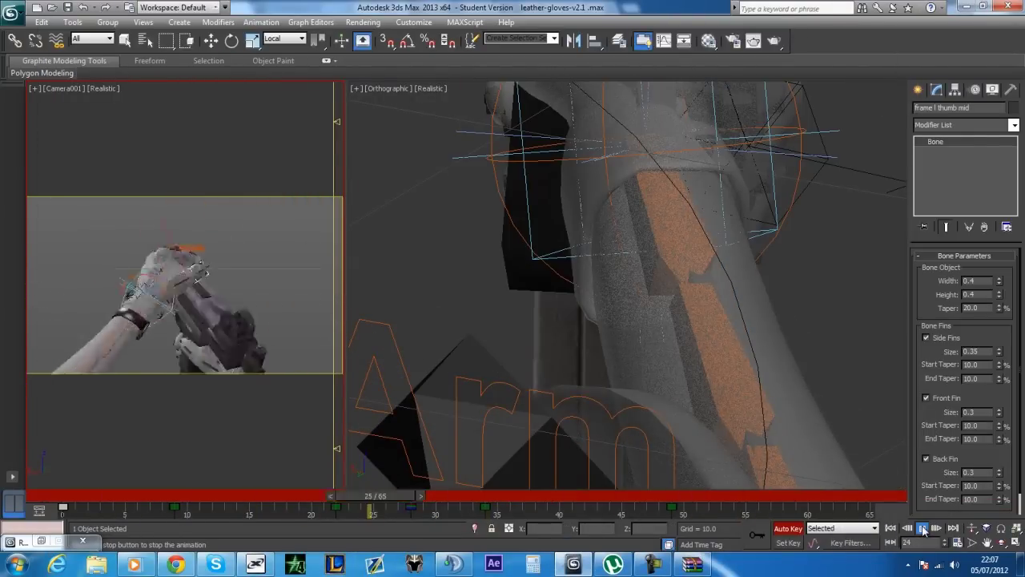
key("alt+w")
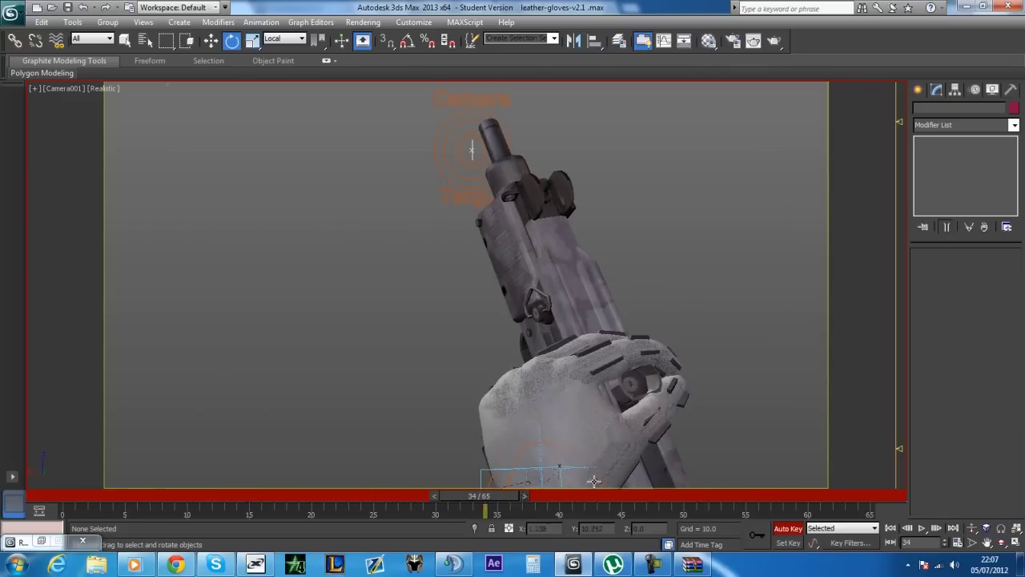
key("alt+w")
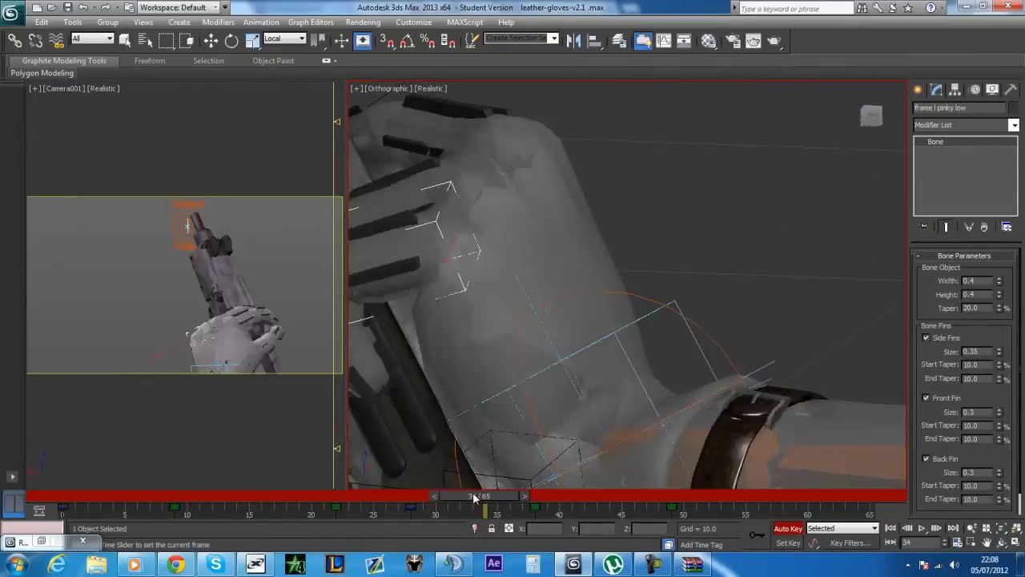
left_click_drag(527, 498, 560, 503)
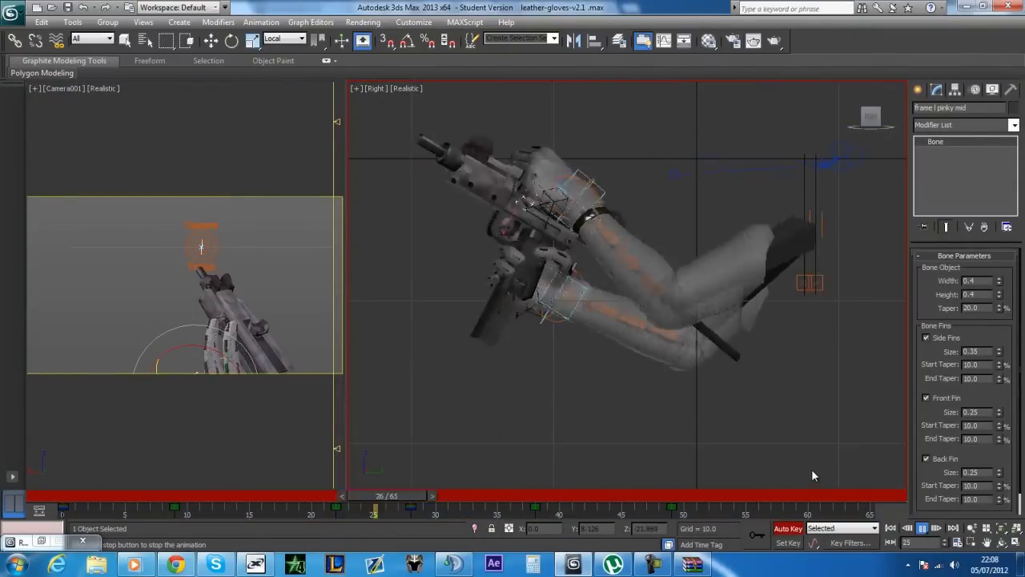
right_click(248, 410)
key("Home")
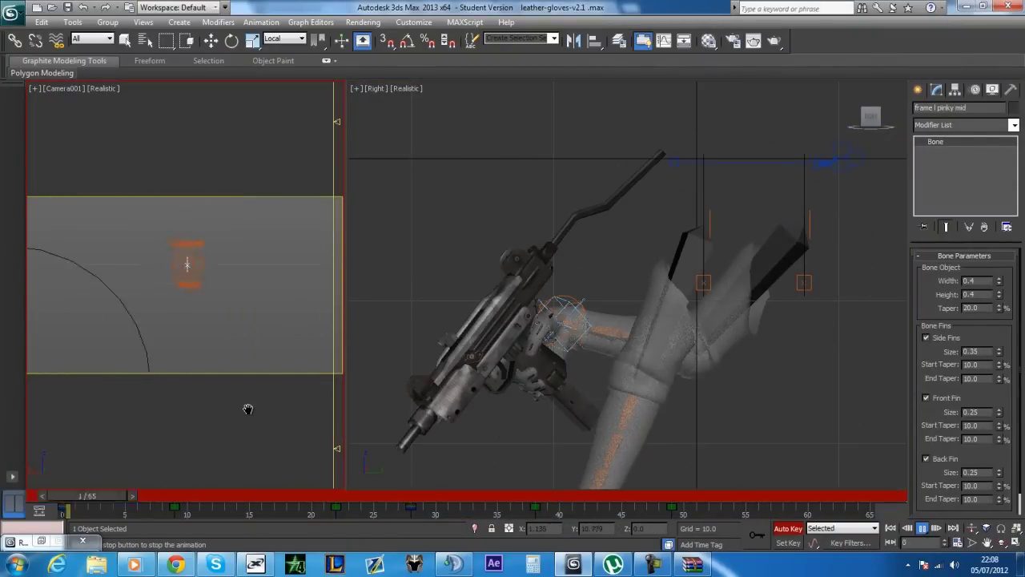
key("alt+w")
key("e")
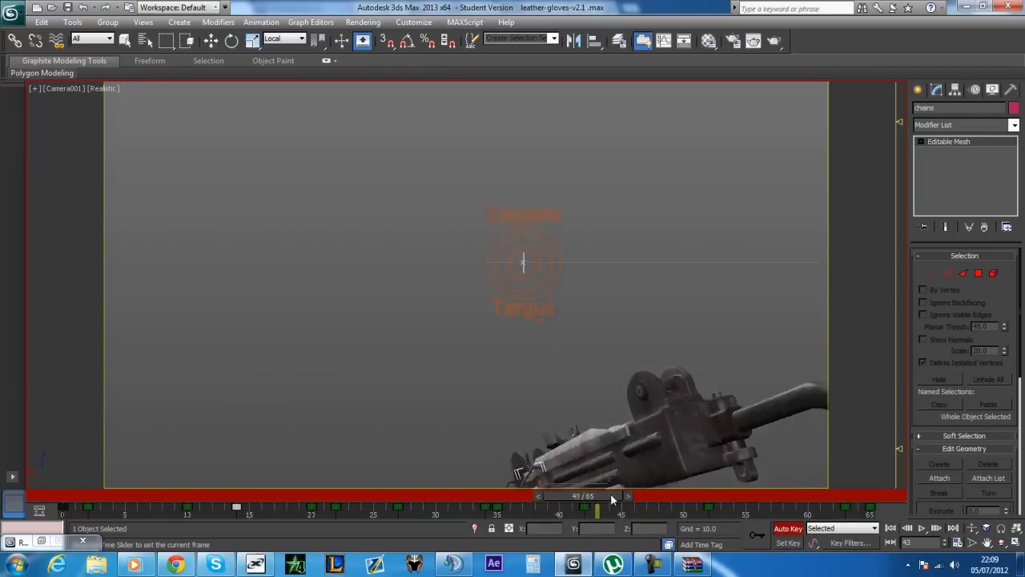
left_click_drag(133, 497, 844, 497)
left_click(922, 528)
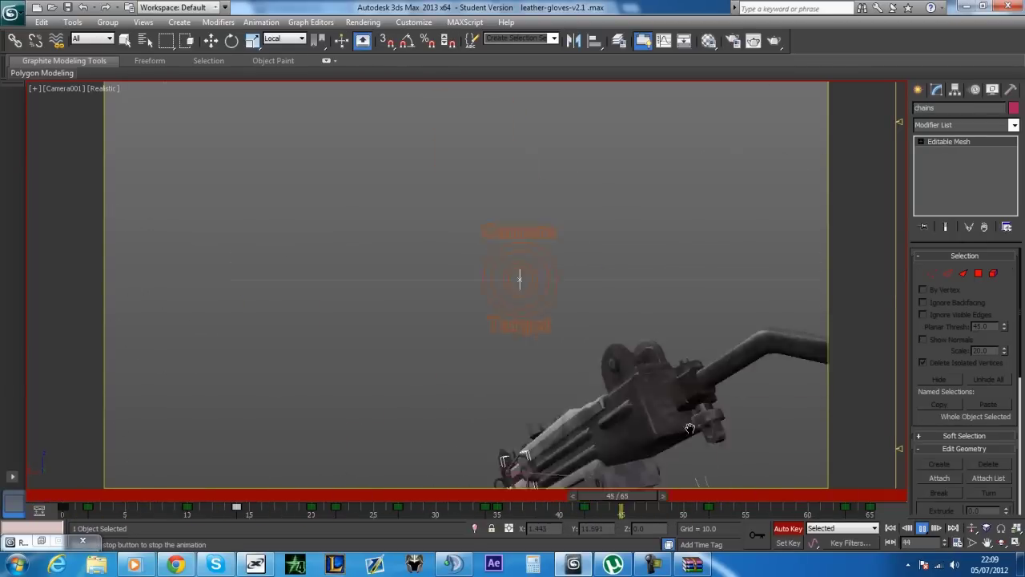
- In Render Setup, choose a TIF Image File render output and browse toward the RENDERS folder
key("F10")
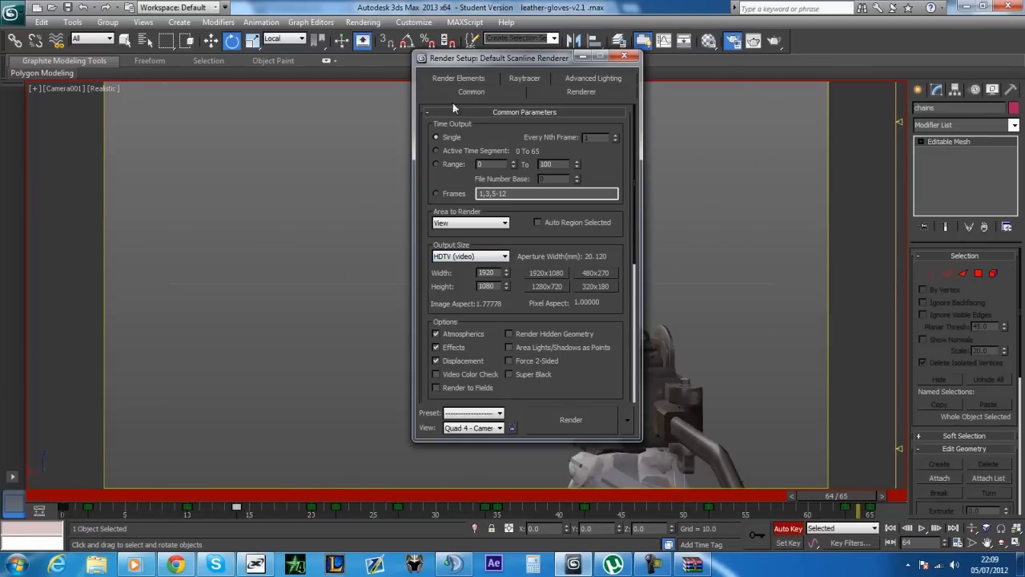
scroll(539, 167, "down", 5)
left_click(597, 245)
type("Mini Uzi Draw")
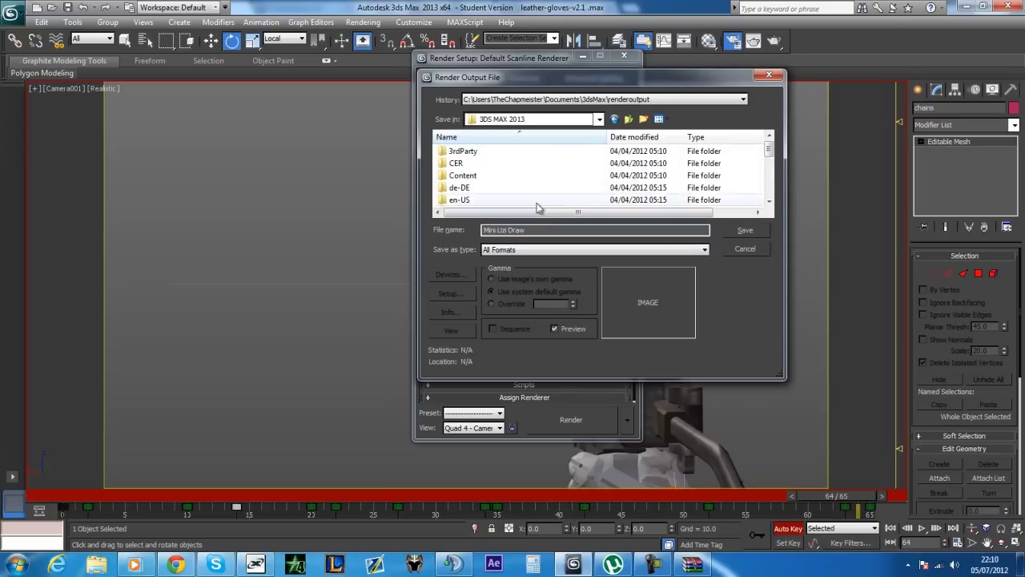
left_click(529, 249)
left_click(517, 279)
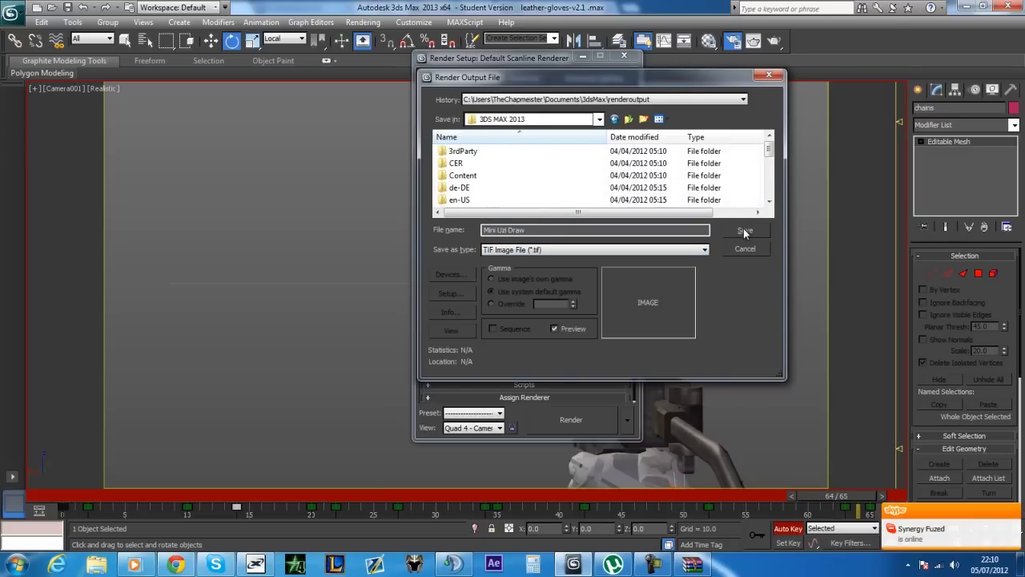
left_click(629, 119)
double_click(570, 171)
- Save the output as Mini Uzi Draw.tif in the RENDERS folder, accepting the TIF options
double_click(569, 176)
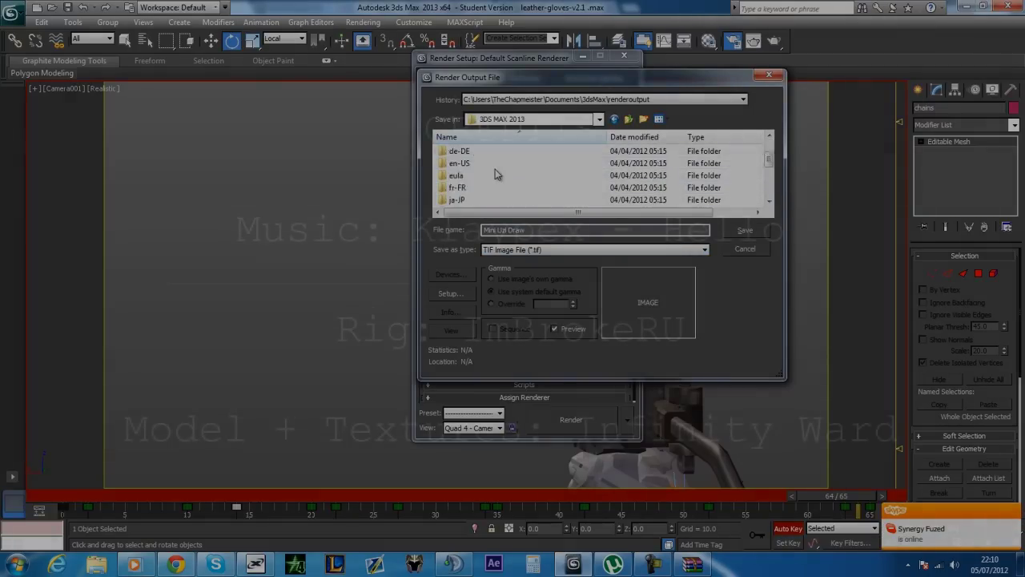
double_click(497, 172)
key("Return")
left_click(696, 255)
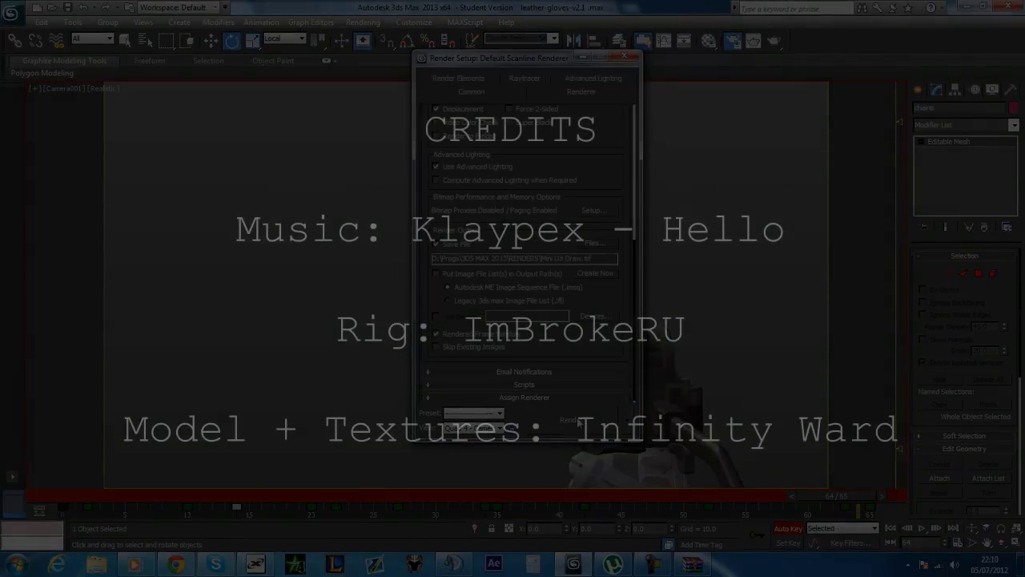